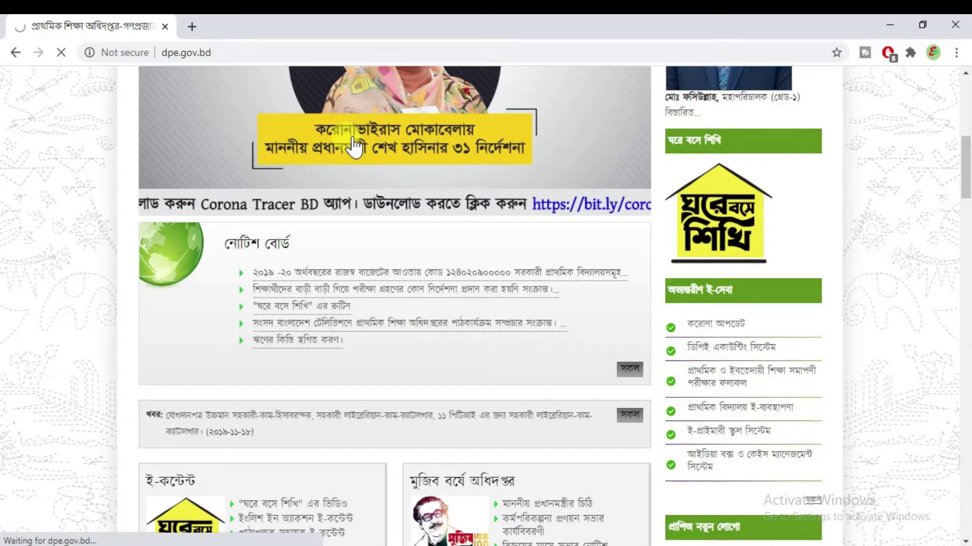
Open the login page from the ই-প্রাইমারী স্কুল সিস্টেম page and log in with the school's user ID and password
{"action": "scroll", "coordinate": [329, 164], "scroll_direction": "down", "scroll_amount": 5}
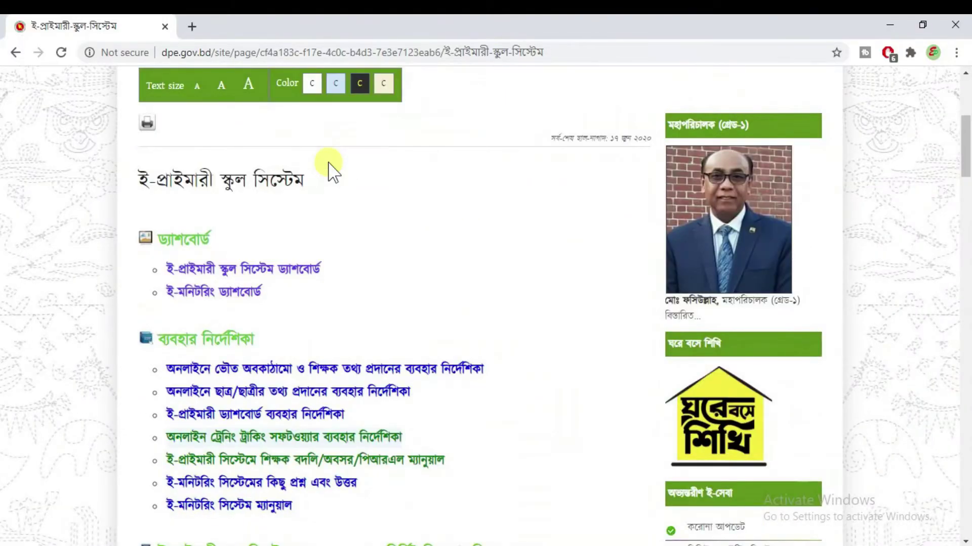
{"action": "scroll", "coordinate": [330, 169], "scroll_direction": "down", "scroll_amount": 7}
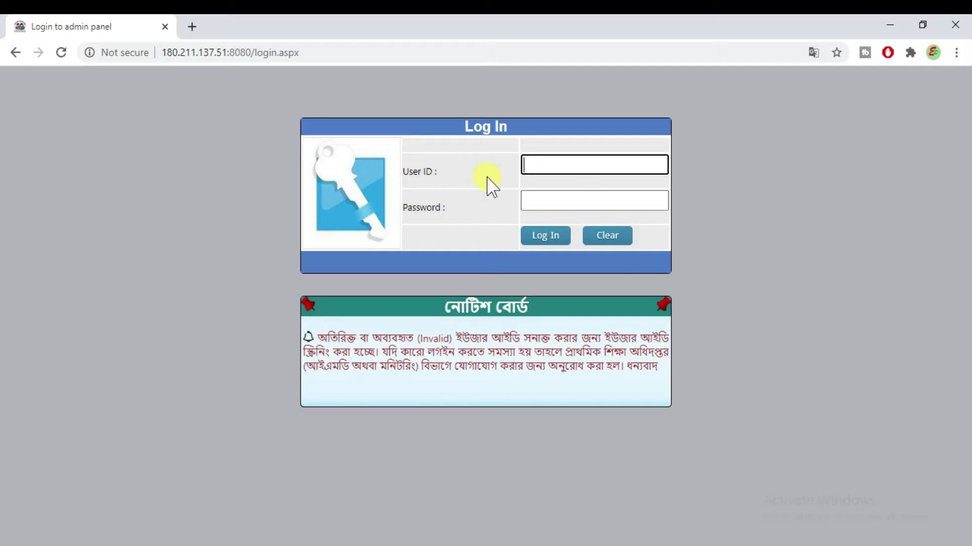
{"action": "left_click", "coordinate": [568, 206]}
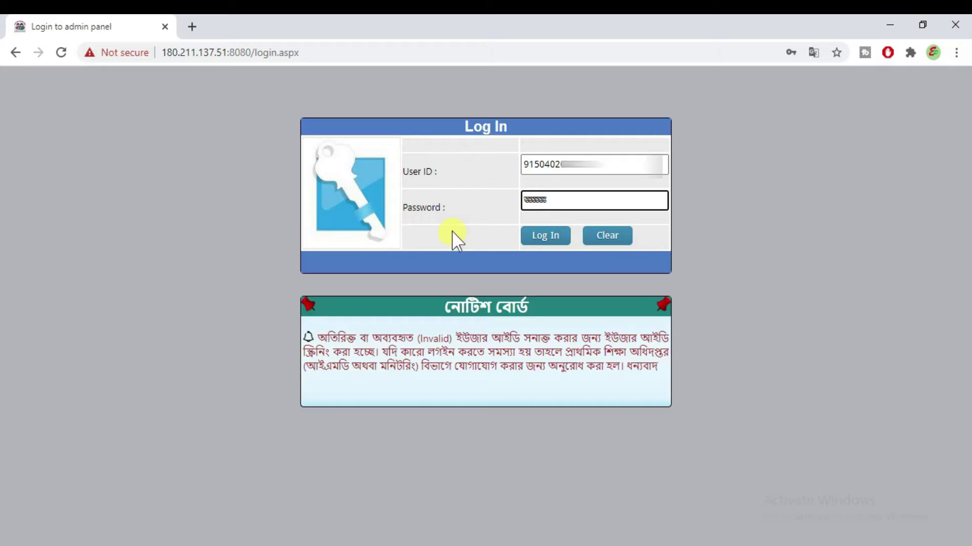
{"action": "left_click", "coordinate": [541, 241]}
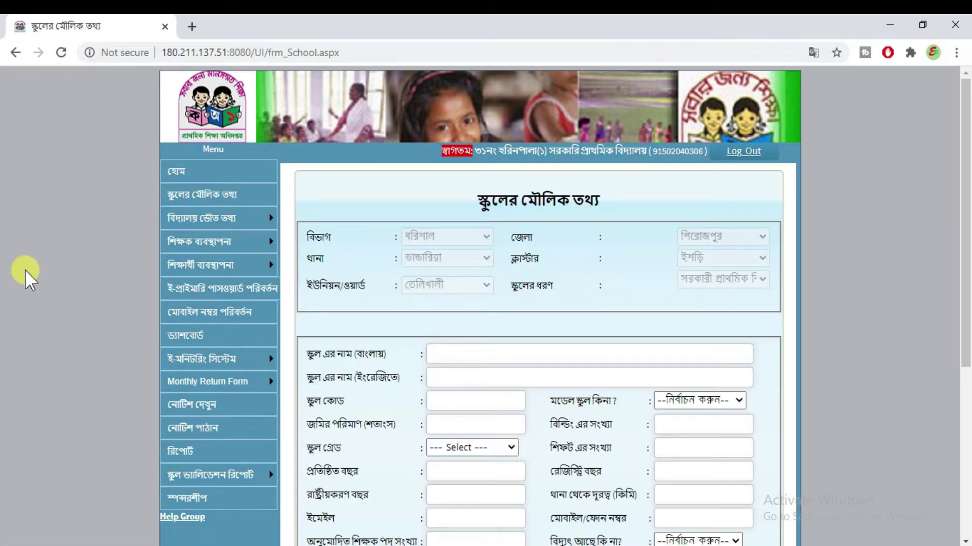
Load the school's record on the স্কুলের মৌলিক তথ্য form, set জমির পরিমাণ (শতাংস) to 19 and update the record
{"action": "scroll", "coordinate": [25, 269], "scroll_direction": "down", "scroll_amount": 3}
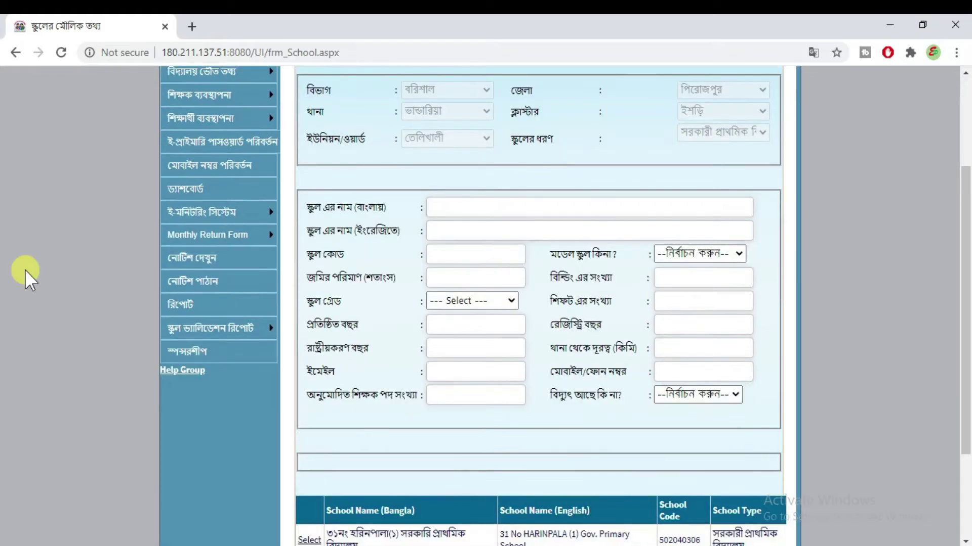
{"action": "scroll", "coordinate": [152, 206], "scroll_direction": "down", "scroll_amount": 3}
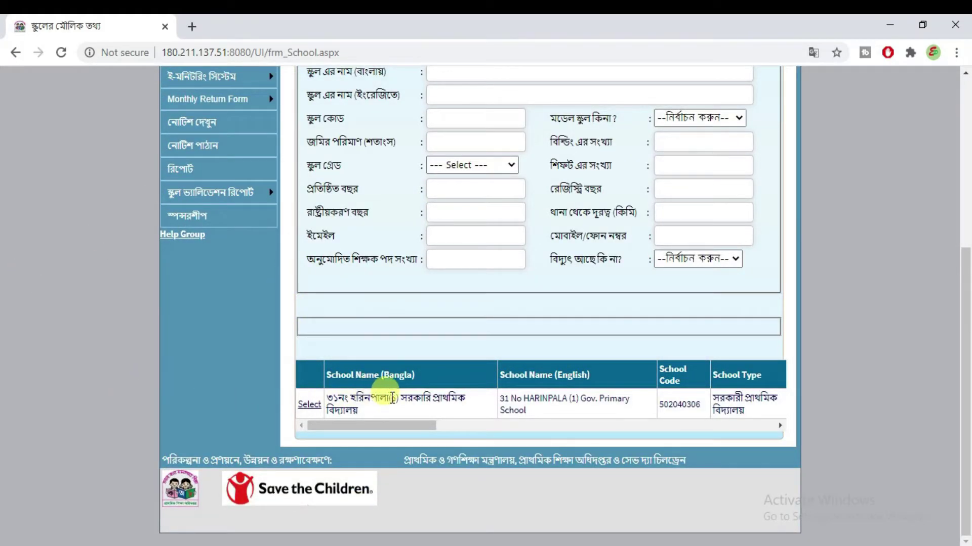
{"action": "left_click", "coordinate": [310, 405]}
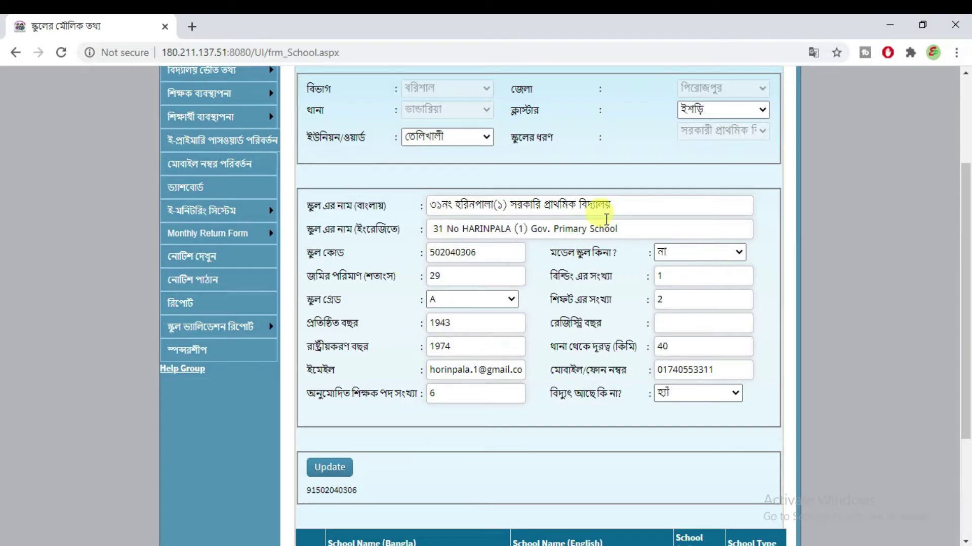
{"action": "left_click", "coordinate": [449, 279]}
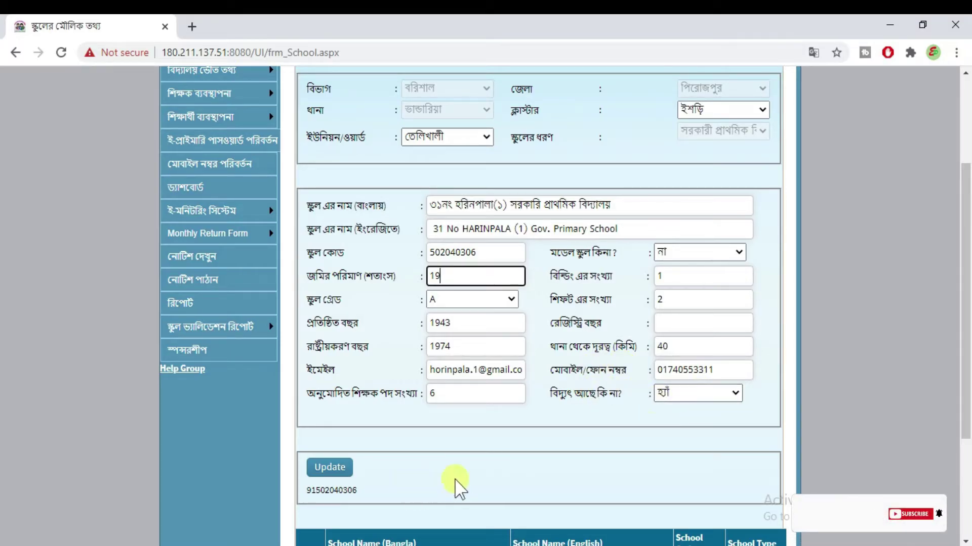
{"action": "left_click", "coordinate": [329, 467]}
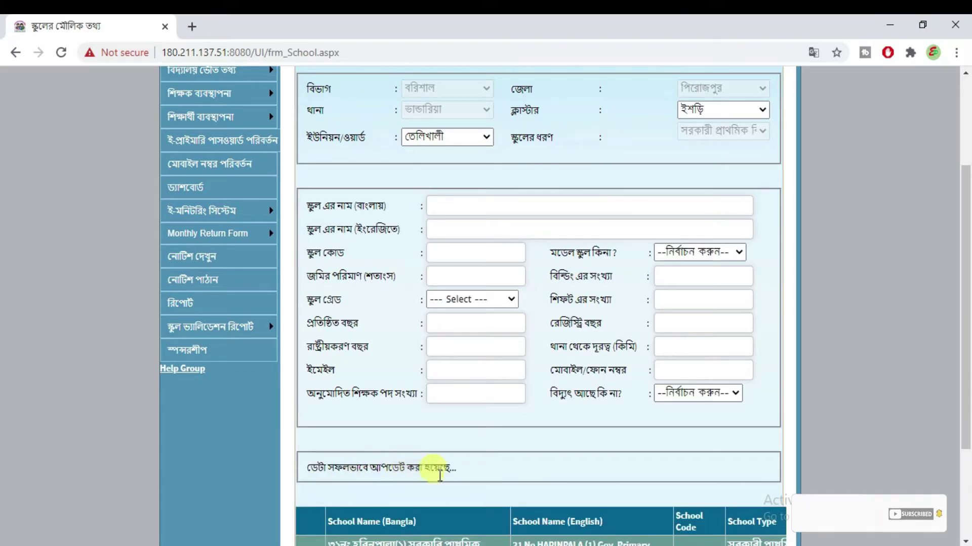
Open the ভূমির তথ্য form and load the school's existing land record to review its fields
{"action": "scroll", "coordinate": [468, 475], "scroll_direction": "up", "scroll_amount": 3}
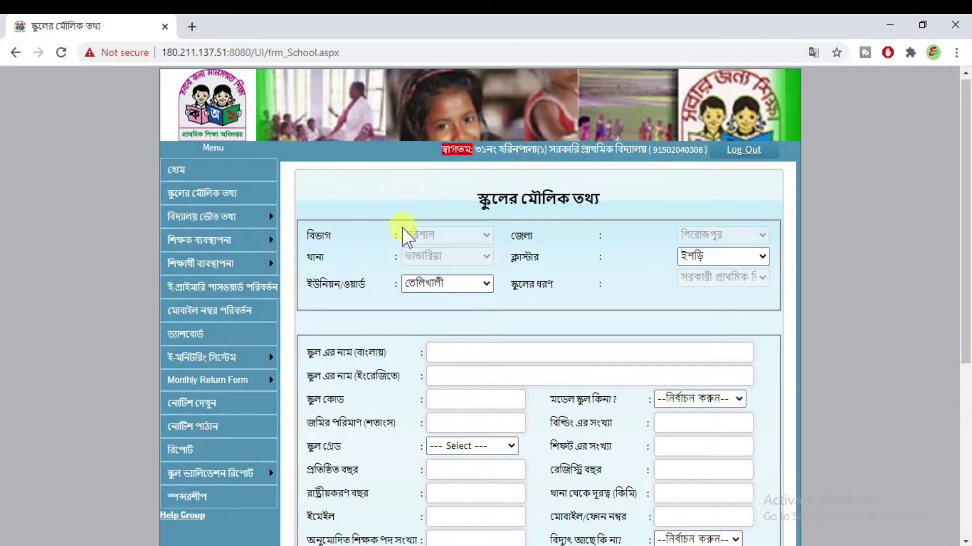
{"action": "mouse_move", "coordinate": [195, 217]}
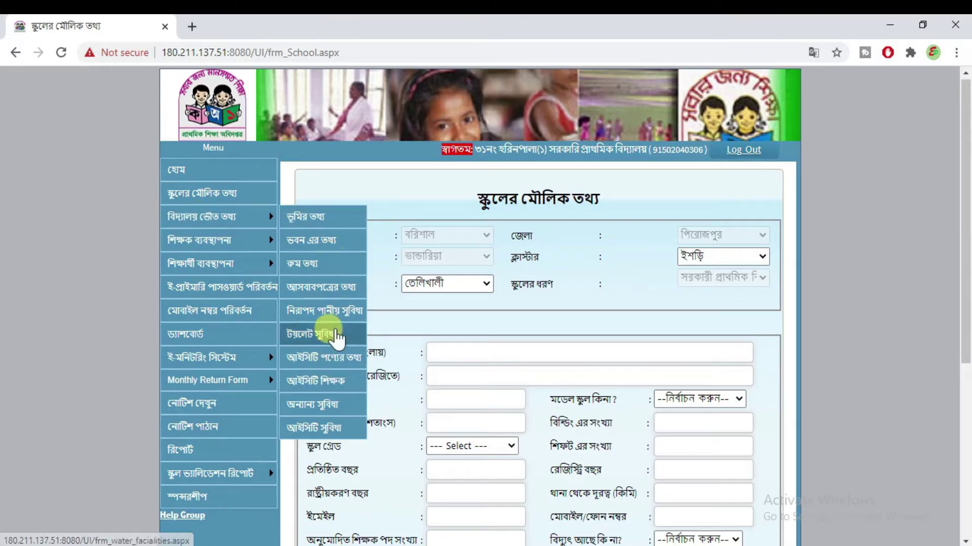
{"action": "left_click", "coordinate": [310, 219]}
{"action": "scroll", "coordinate": [468, 398], "scroll_direction": "down", "scroll_amount": 3}
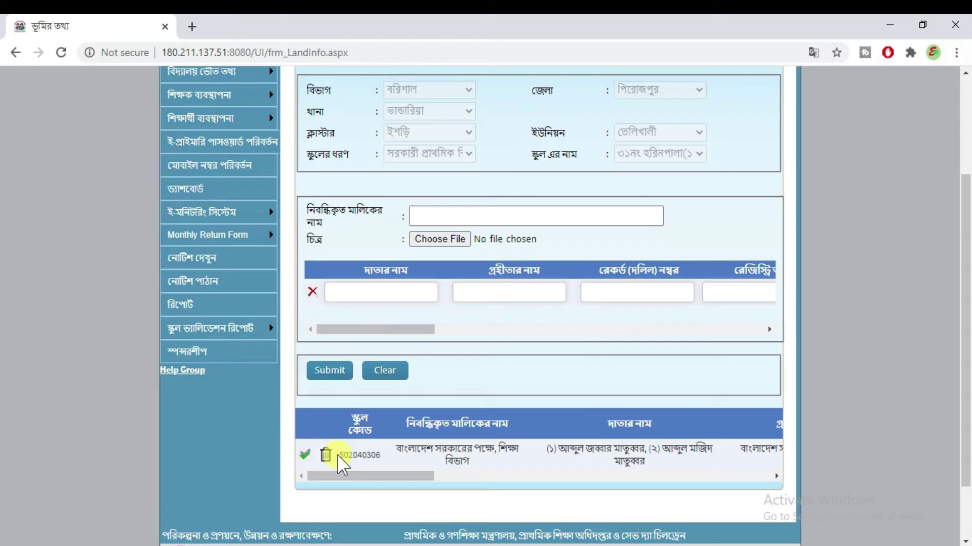
{"action": "left_click", "coordinate": [305, 455]}
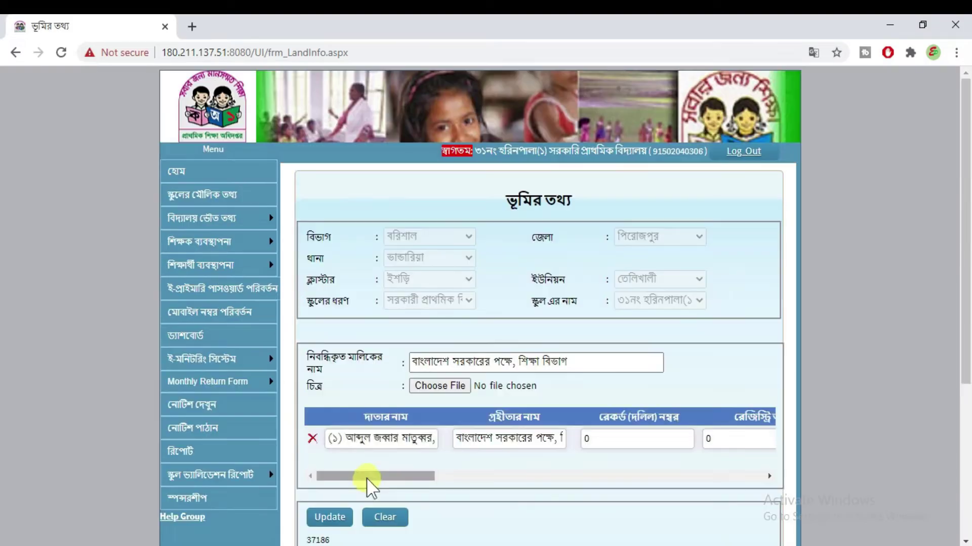
{"action": "left_click_drag", "start_coordinate": [367, 478], "coordinate": [314, 473]}
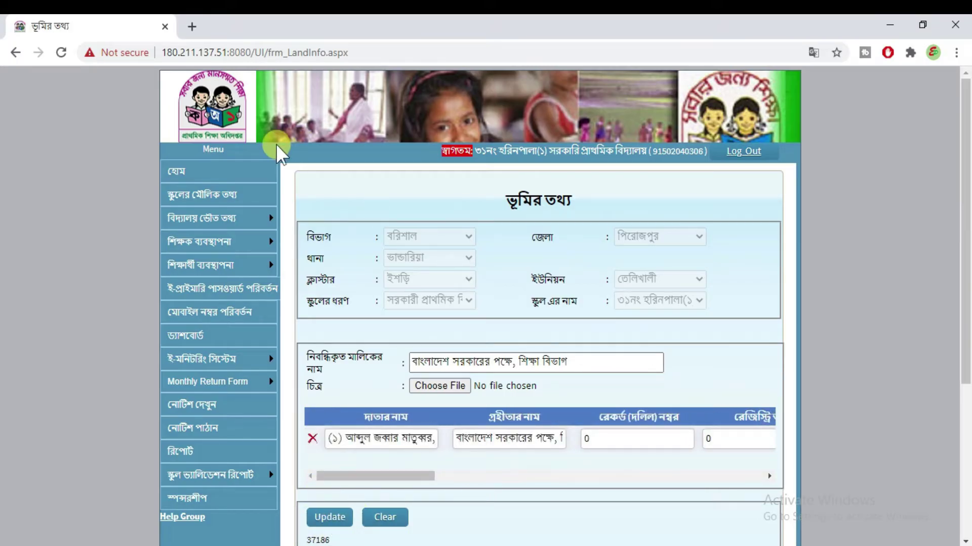
On the ভবন এর তথ্য form, load building 1, set ভবন এর অবস্থা to মেরামতযোগ্য and update the record
{"action": "mouse_move", "coordinate": [245, 217]}
{"action": "left_click", "coordinate": [337, 248]}
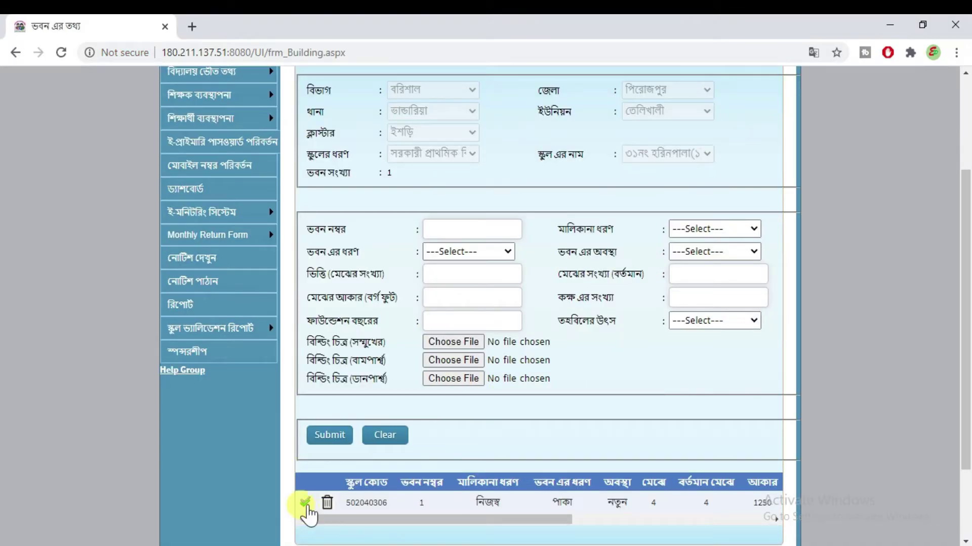
{"action": "left_click", "coordinate": [306, 502]}
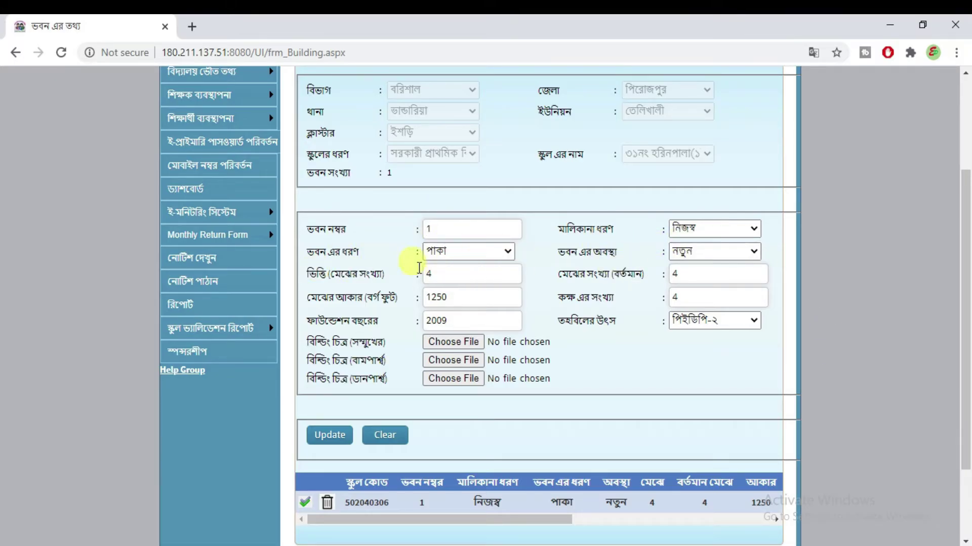
{"action": "key", "text": "Down"}
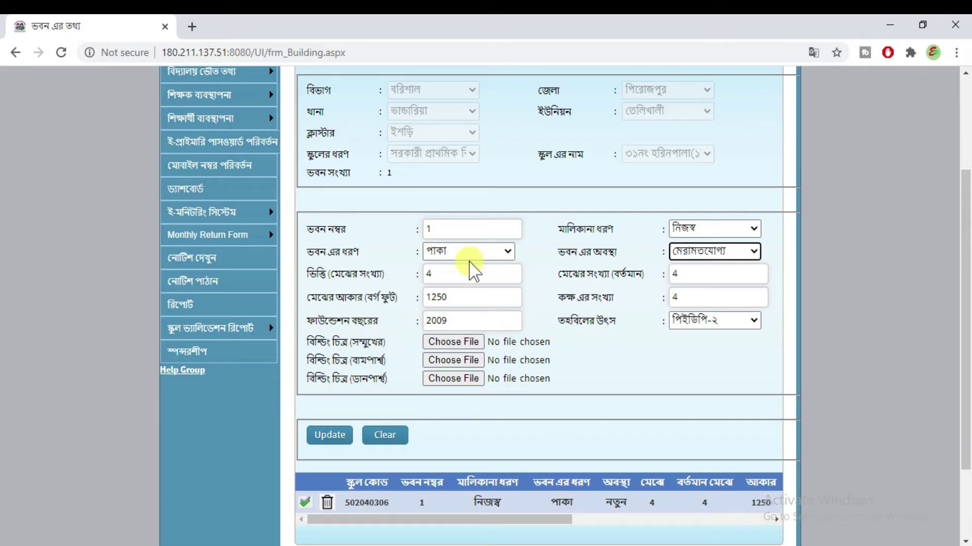
{"action": "left_click", "coordinate": [334, 436]}
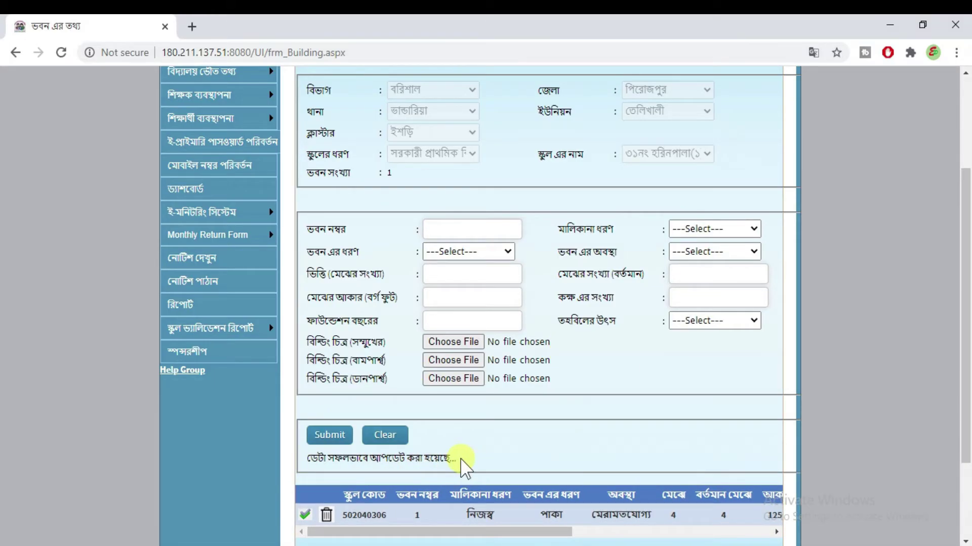
Open the রুম তথ্য form, choose building number 1 and review its list of rooms
{"action": "mouse_move", "coordinate": [200, 71]}
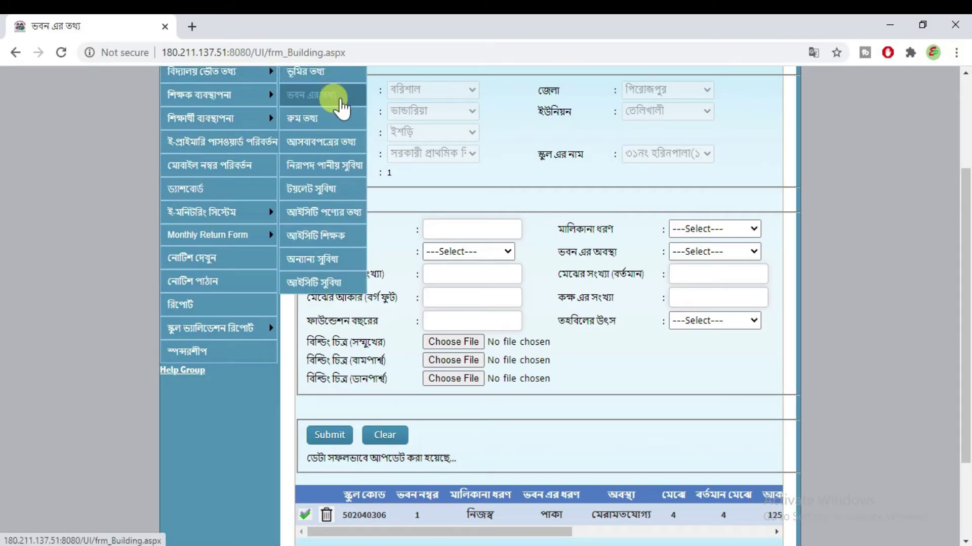
{"action": "left_click", "coordinate": [308, 130]}
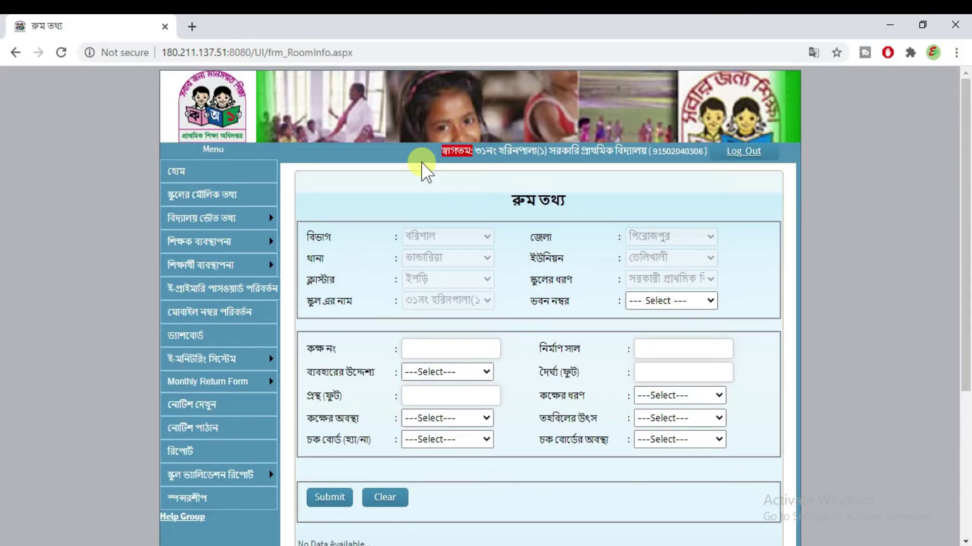
{"action": "left_click", "coordinate": [690, 302]}
{"action": "left_click", "coordinate": [678, 332]}
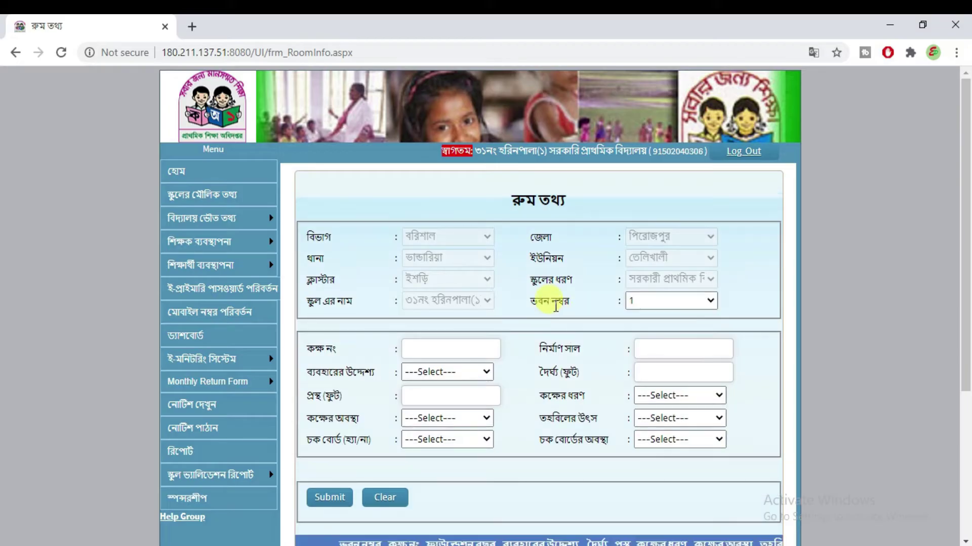
{"action": "scroll", "coordinate": [553, 310], "scroll_direction": "down", "scroll_amount": 3}
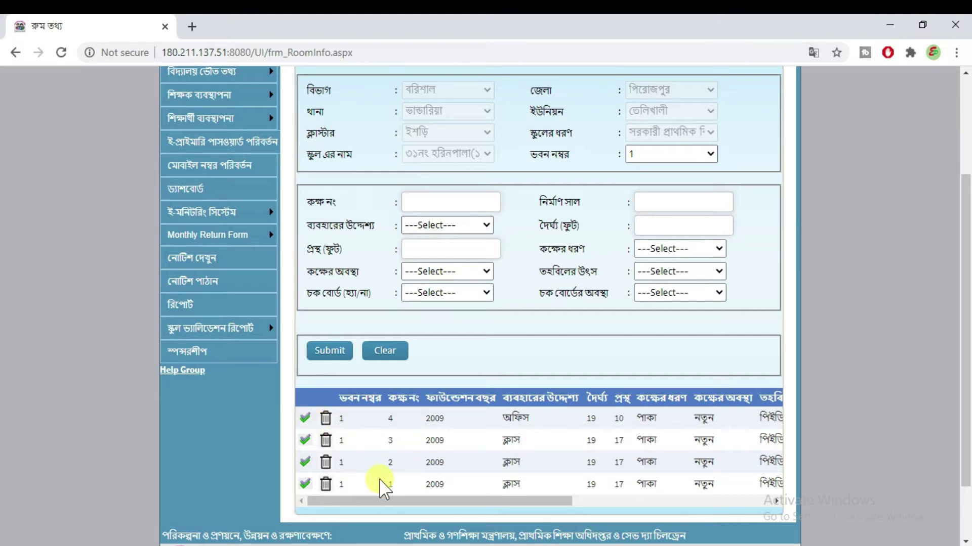
{"action": "scroll", "coordinate": [385, 415], "scroll_direction": "down", "scroll_amount": 2}
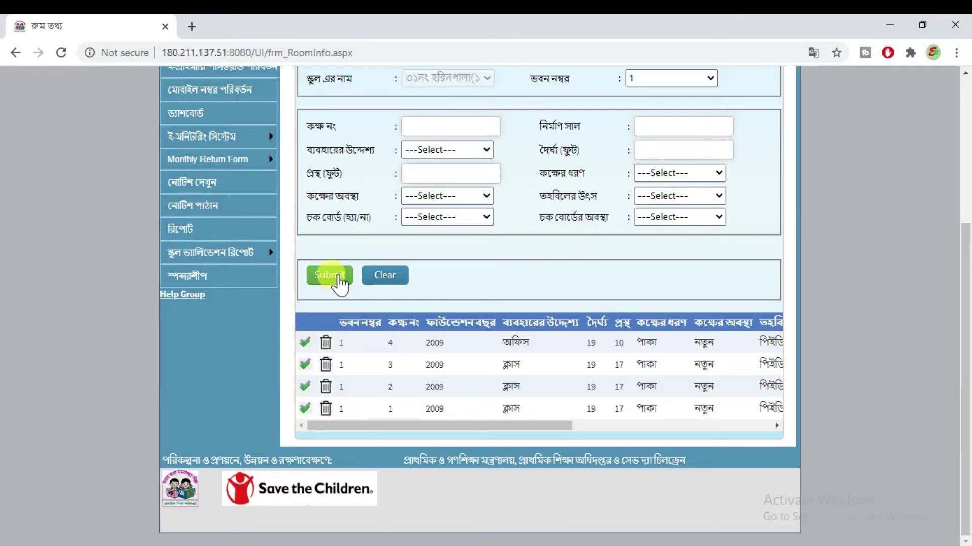
Open the আসবাবপত্রের তথ্য form and review the recorded furniture entries and the available furniture names
{"action": "scroll", "coordinate": [336, 281], "scroll_direction": "up", "scroll_amount": 3}
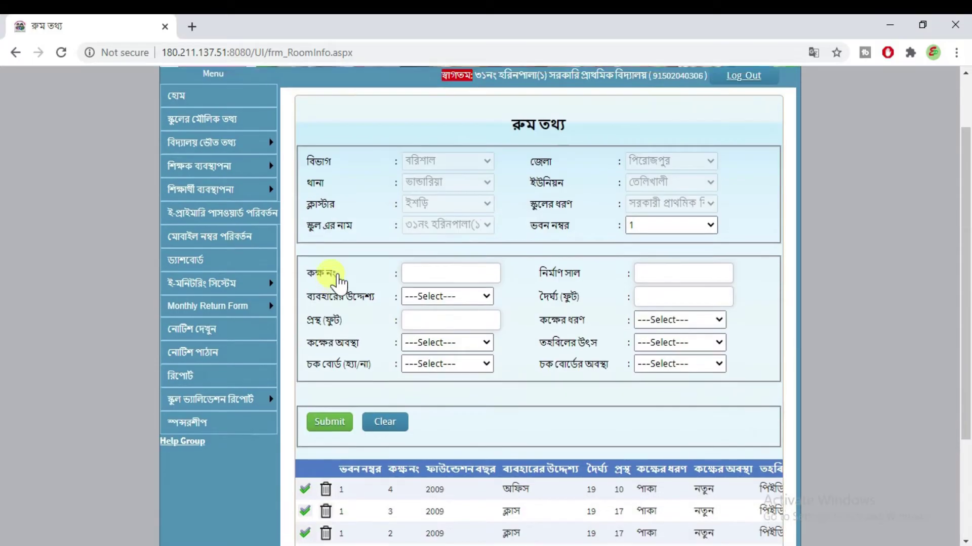
{"action": "mouse_move", "coordinate": [170, 147]}
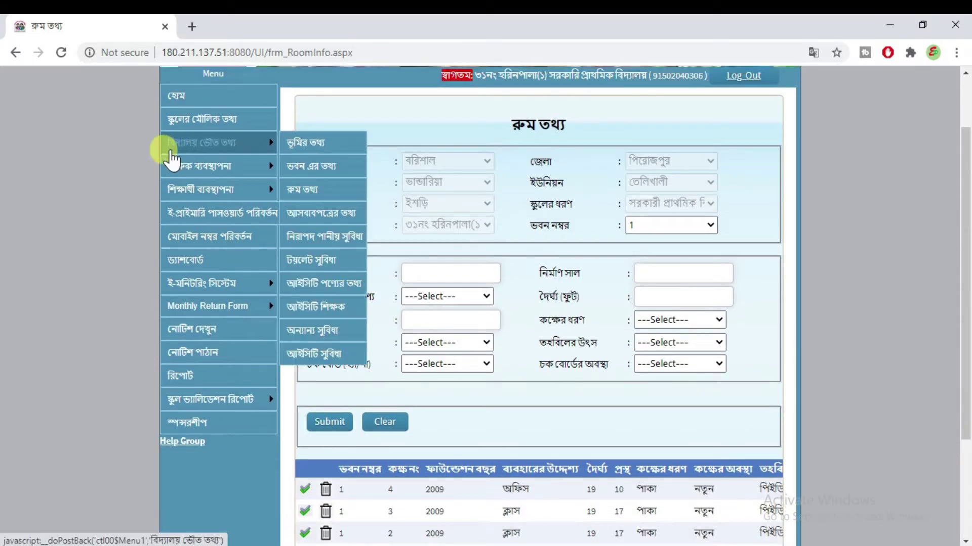
{"action": "left_click", "coordinate": [347, 218]}
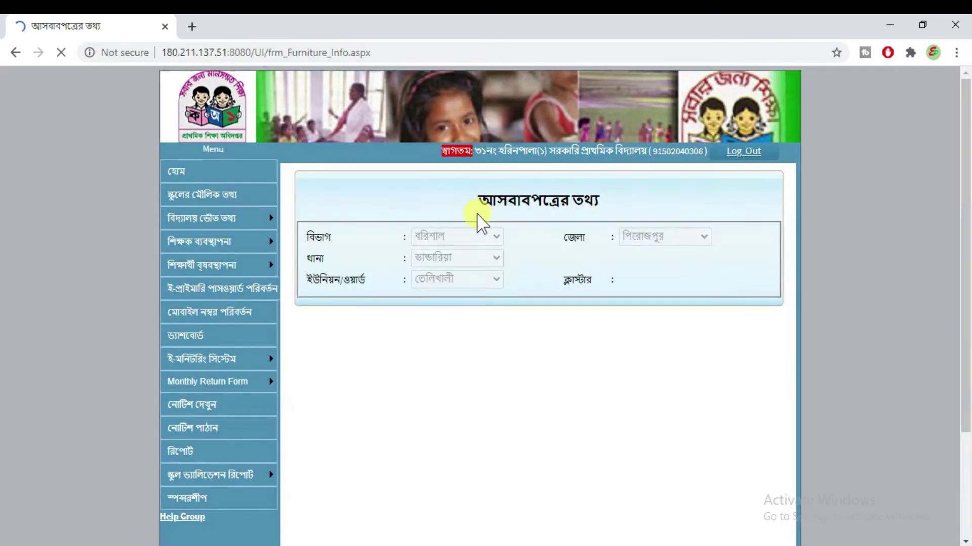
{"action": "scroll", "coordinate": [331, 410], "scroll_direction": "down", "scroll_amount": 3}
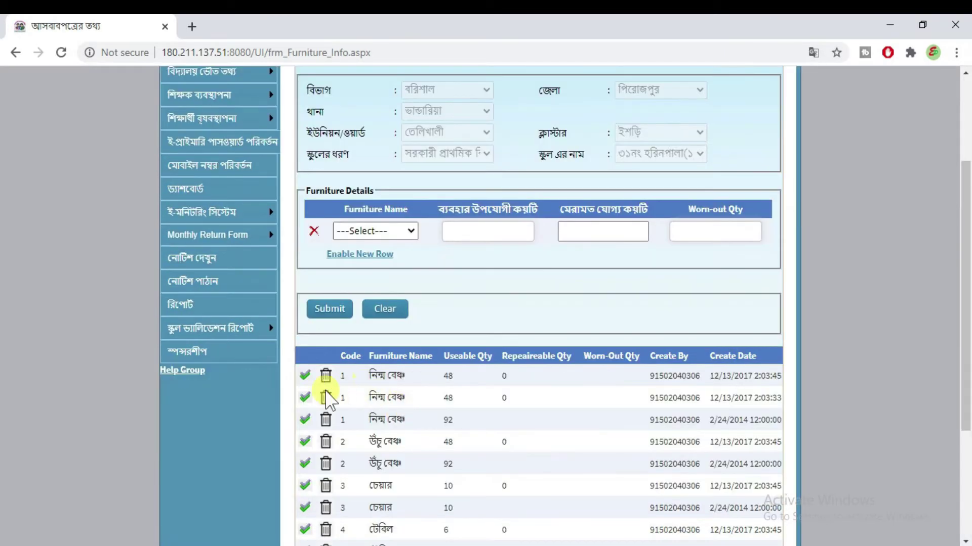
{"action": "scroll", "coordinate": [357, 395], "scroll_direction": "down", "scroll_amount": 3}
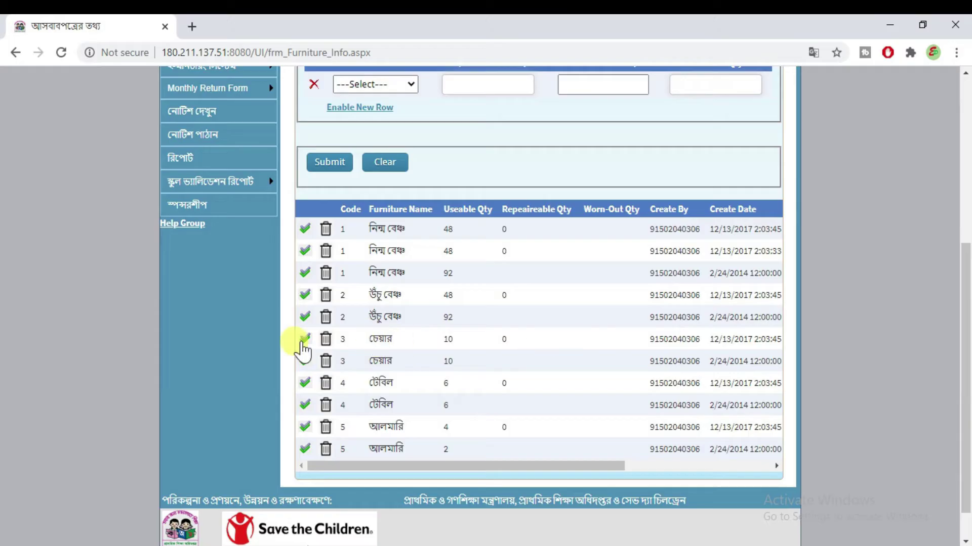
{"action": "scroll", "coordinate": [430, 373], "scroll_direction": "down", "scroll_amount": 1}
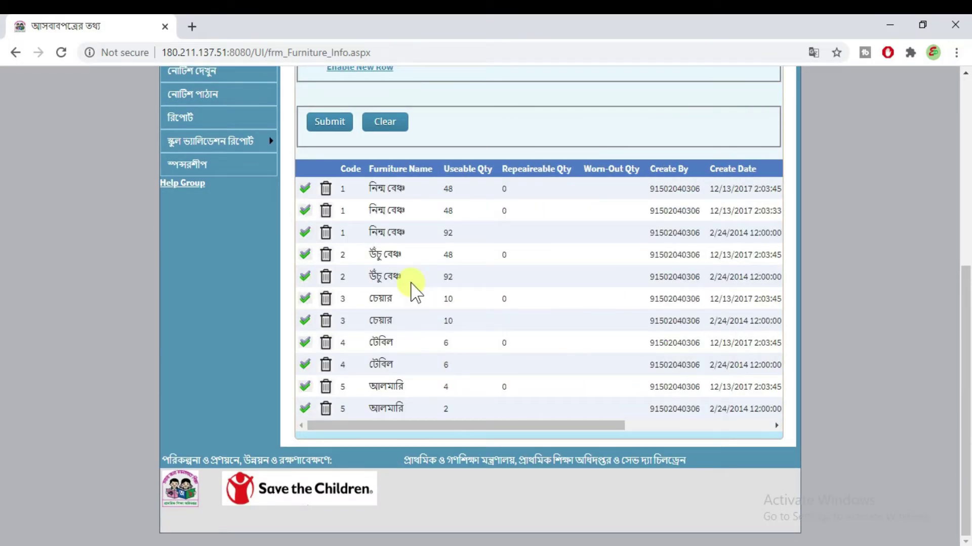
{"action": "scroll", "coordinate": [414, 291], "scroll_direction": "up", "scroll_amount": 3}
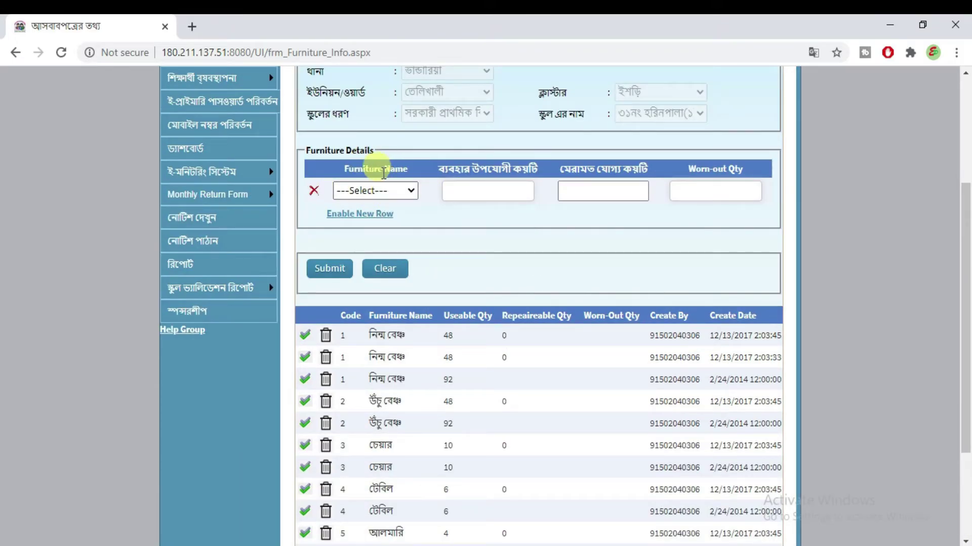
{"action": "left_click", "coordinate": [399, 191]}
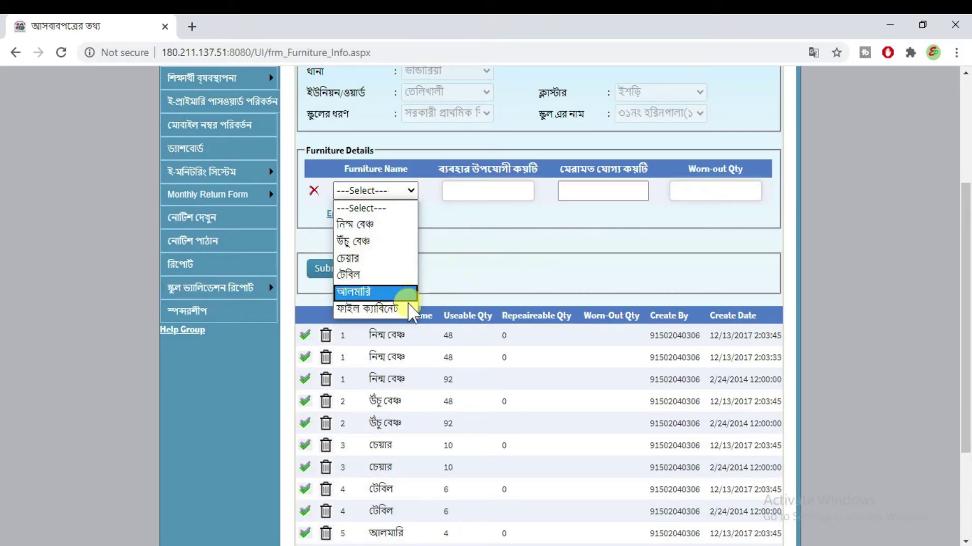
{"action": "left_click", "coordinate": [775, 152]}
{"action": "scroll", "coordinate": [486, 271], "scroll_direction": "down", "scroll_amount": 3}
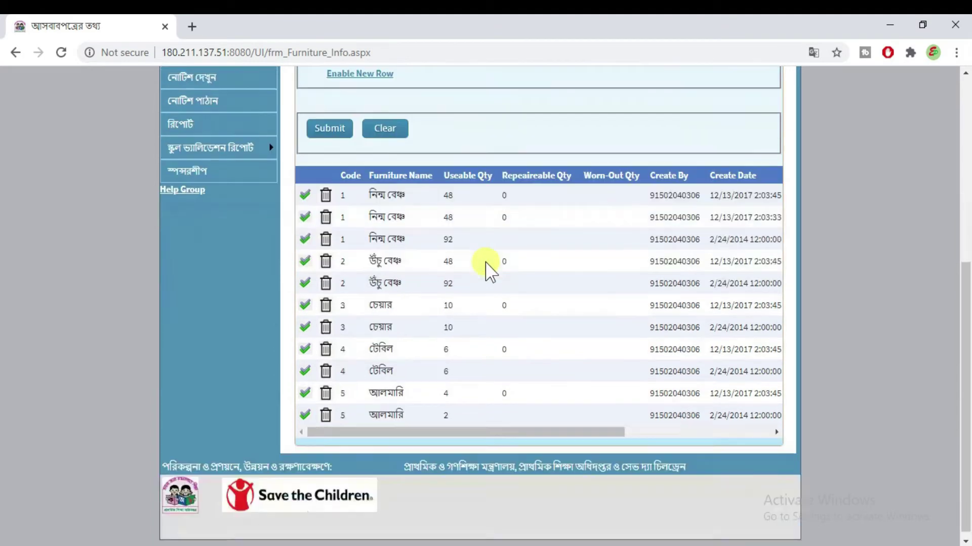
Open the নিরাপদ পানীয় সুবিধা form and review the school's drinking-water records
{"action": "scroll", "coordinate": [486, 271], "scroll_direction": "up", "scroll_amount": 6}
{"action": "mouse_move", "coordinate": [230, 182]}
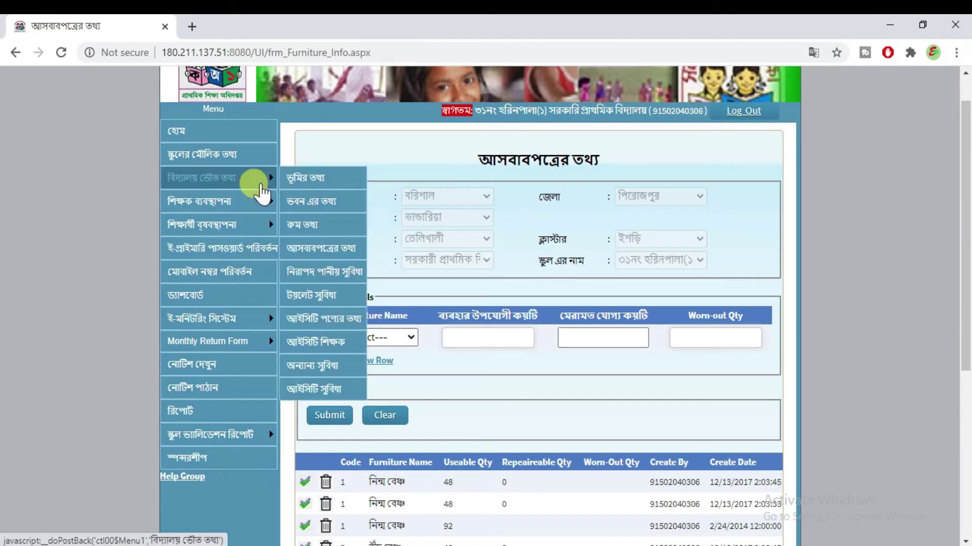
{"action": "left_click", "coordinate": [311, 273]}
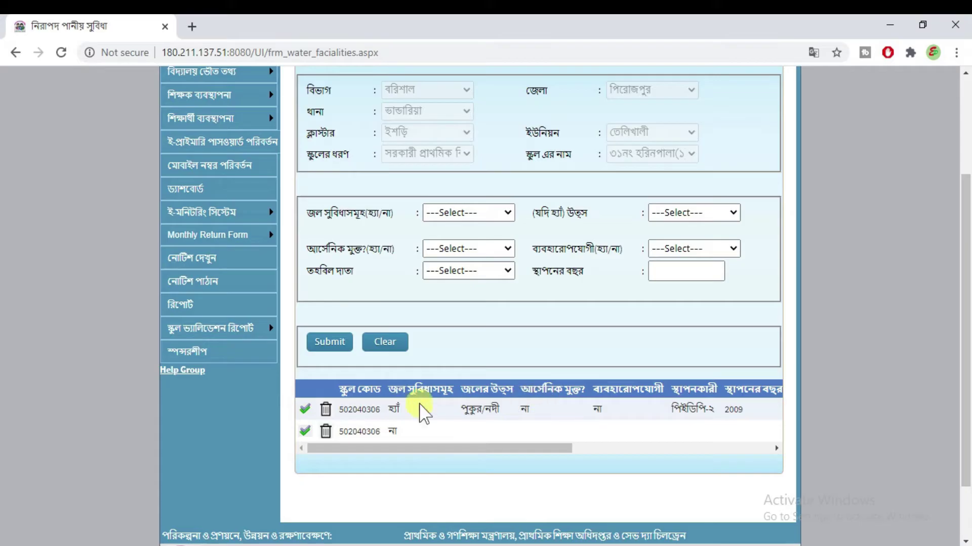
{"action": "left_click_drag", "start_coordinate": [356, 449], "coordinate": [340, 466]}
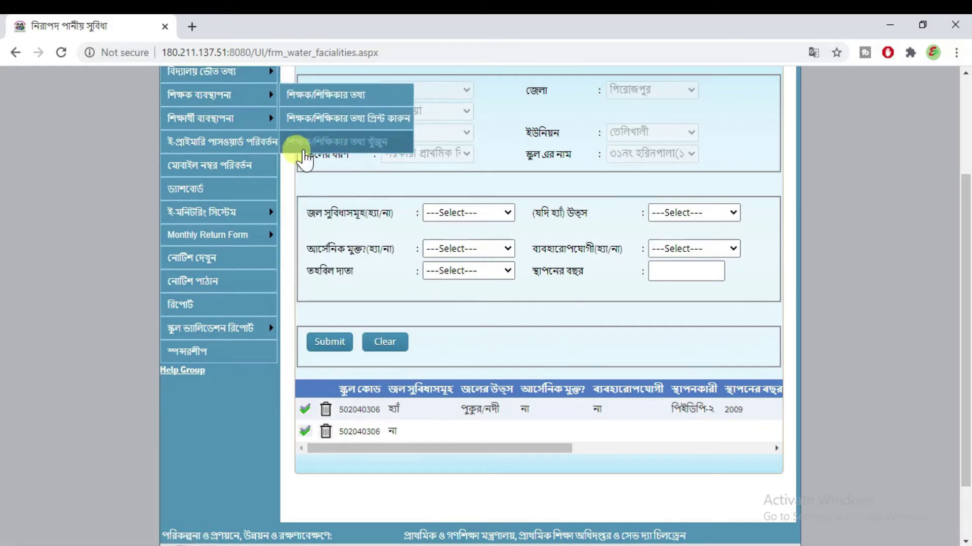
Open the টয়লেট সুবিধা form and review the school's recorded toilets
{"action": "left_click", "coordinate": [293, 135]}
{"action": "scroll", "coordinate": [350, 413], "scroll_direction": "down", "scroll_amount": 2}
{"action": "left_click_drag", "start_coordinate": [390, 415], "coordinate": [336, 427]}
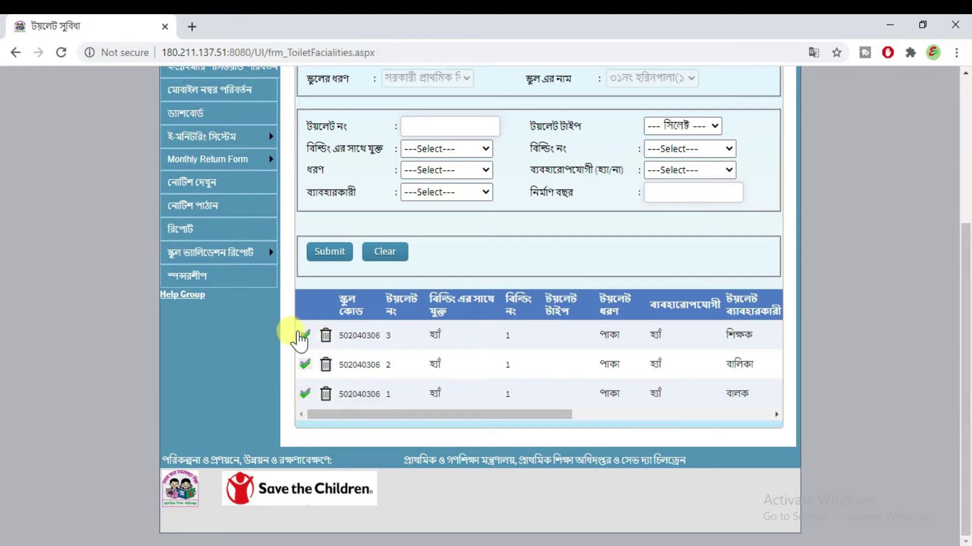
{"action": "scroll", "coordinate": [434, 342], "scroll_direction": "up", "scroll_amount": 5}
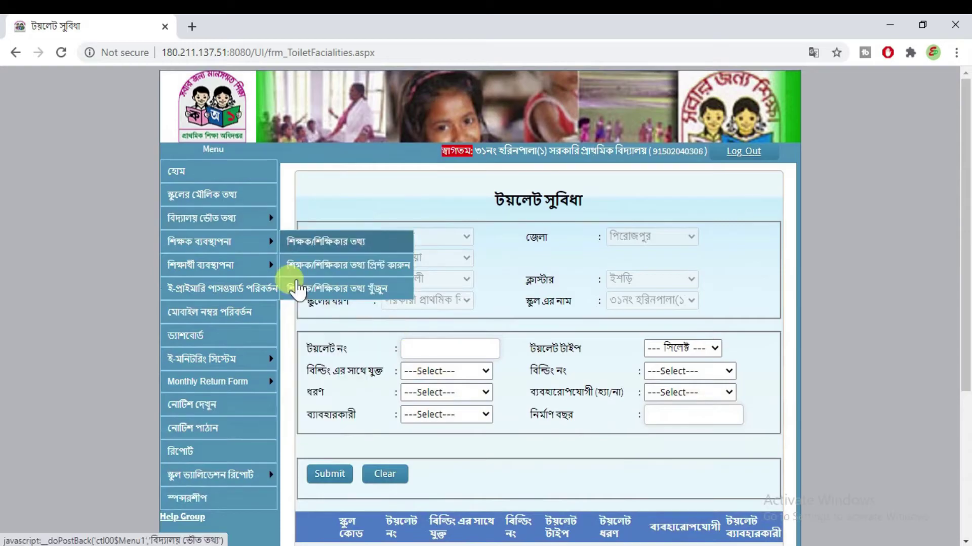
Open the আইসিটি পণ্যের তথ্য form, load the কম্পিউটার record and add an empty product row
{"action": "mouse_move", "coordinate": [267, 223]}
{"action": "left_click", "coordinate": [324, 359]}
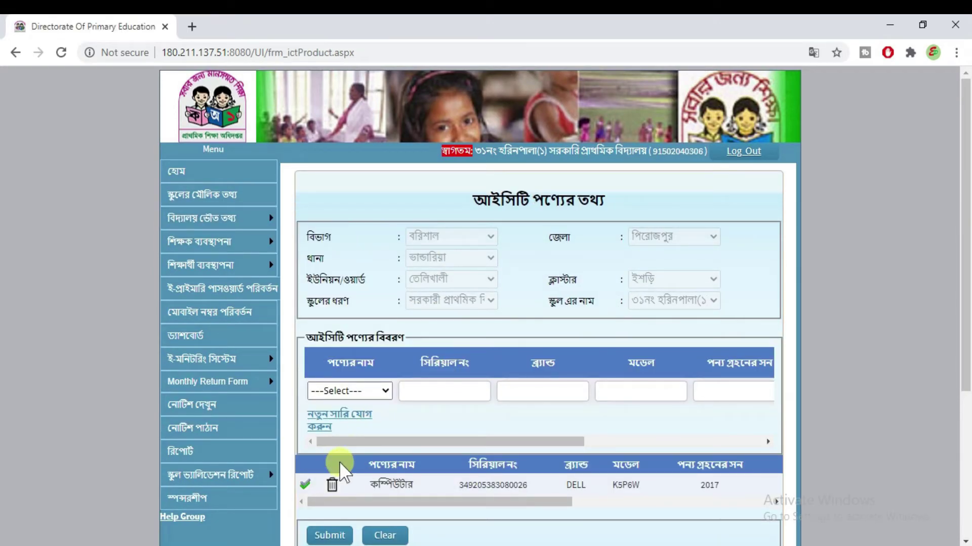
{"action": "left_click", "coordinate": [304, 484]}
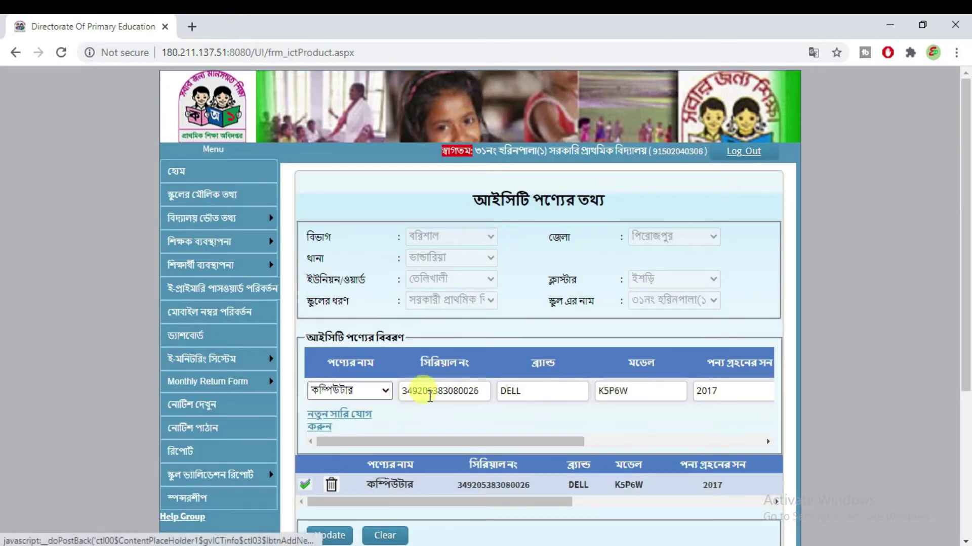
{"action": "left_click_drag", "start_coordinate": [484, 442], "coordinate": [360, 481]}
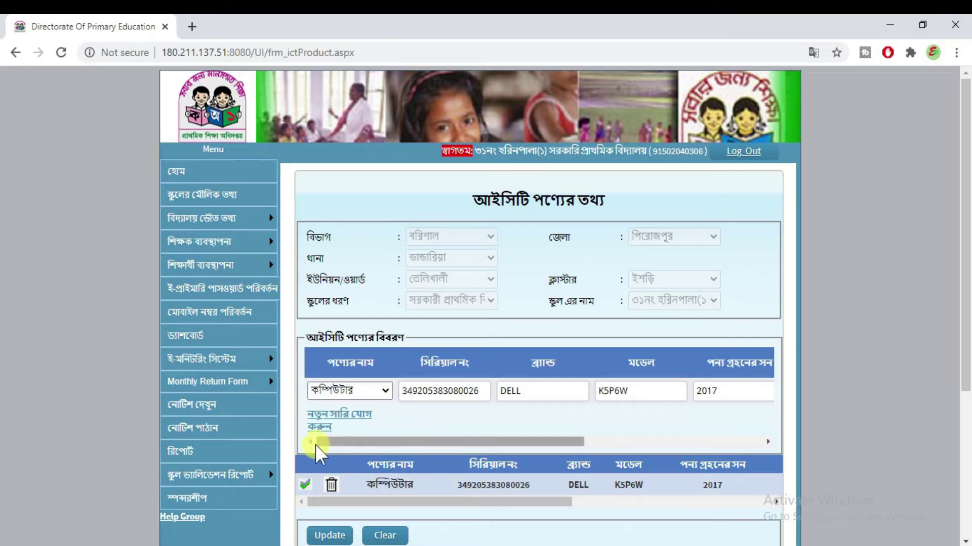
{"action": "left_click", "coordinate": [342, 423]}
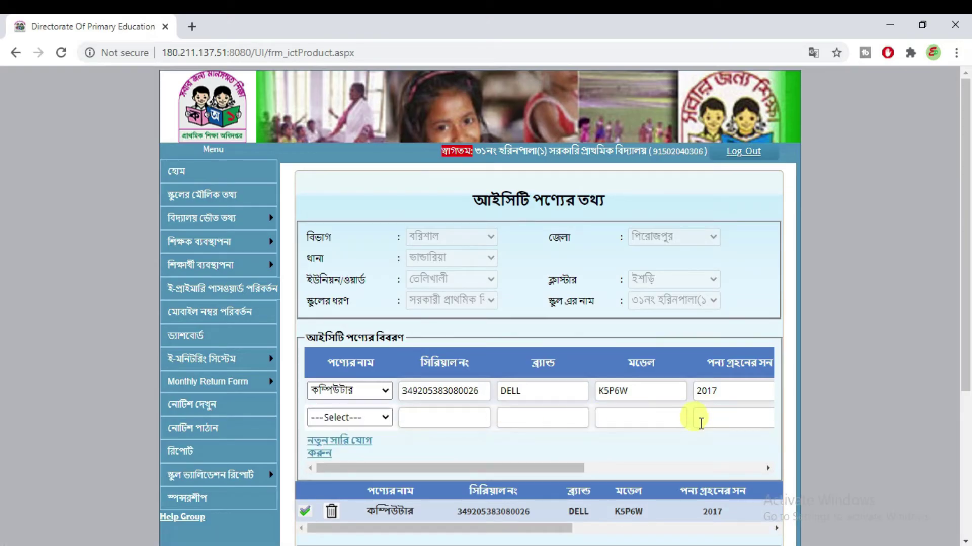
{"action": "scroll", "coordinate": [700, 423], "scroll_direction": "down", "scroll_amount": 3}
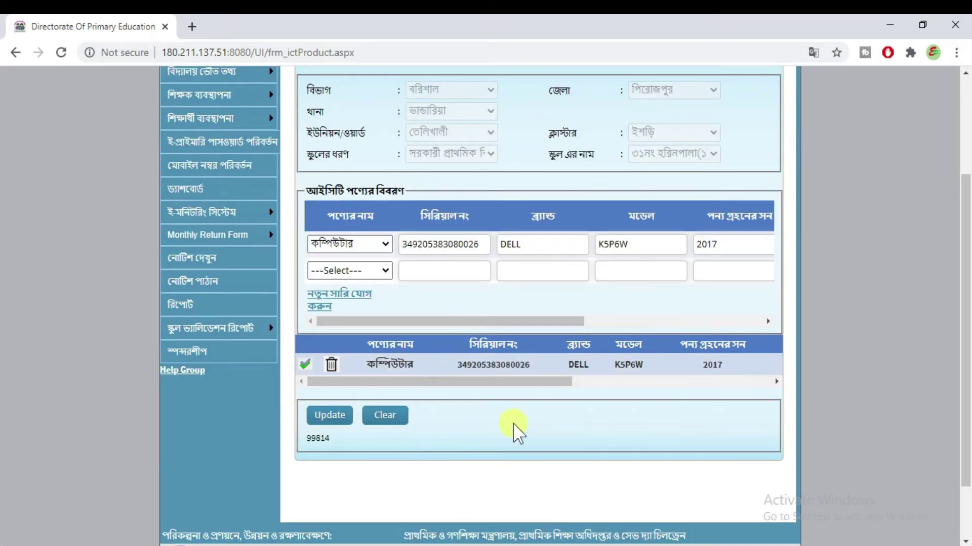
{"action": "scroll", "coordinate": [514, 432], "scroll_direction": "up", "scroll_amount": 3}
On the আইসিটি সুবিধা form, set আইসিটি প্রশিক্ষিত শিক্ষক to হ্যাঁ with 1 teacher and try to submit
{"action": "mouse_move", "coordinate": [257, 243]}
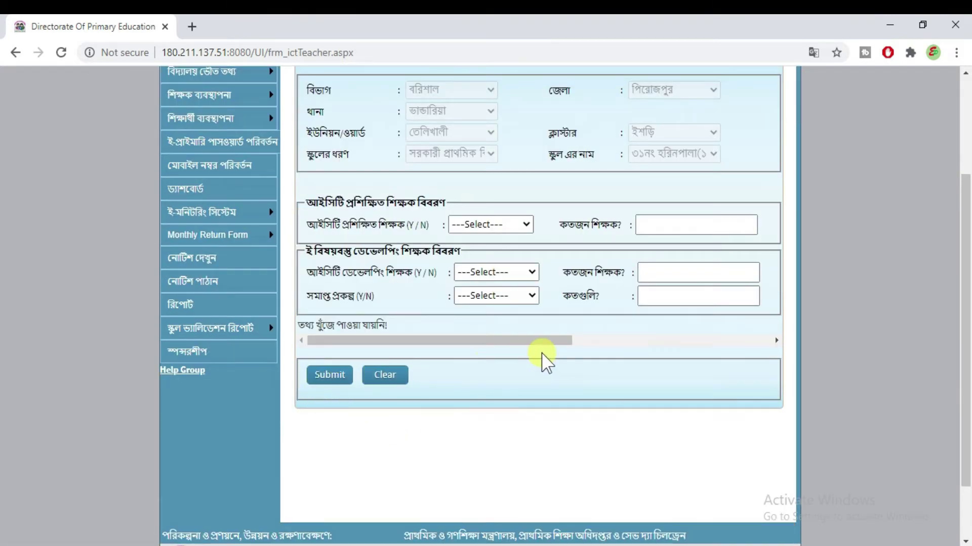
{"action": "scroll", "coordinate": [541, 357], "scroll_direction": "up", "scroll_amount": 3}
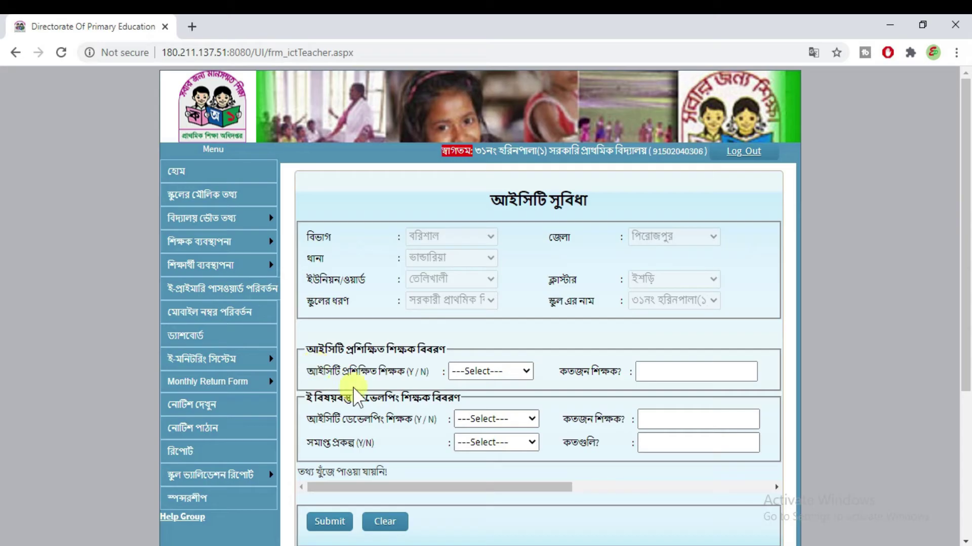
{"action": "left_click", "coordinate": [487, 373]}
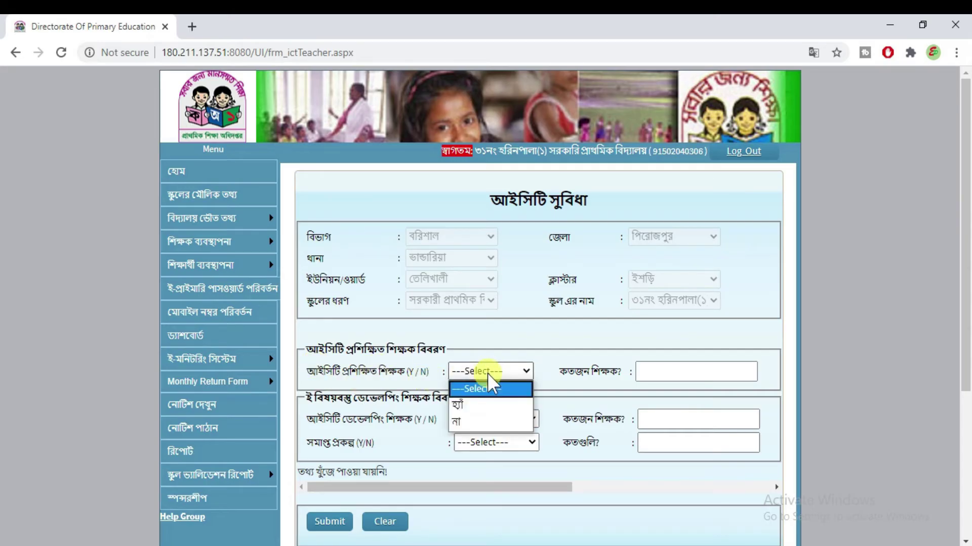
{"action": "left_click", "coordinate": [481, 404]}
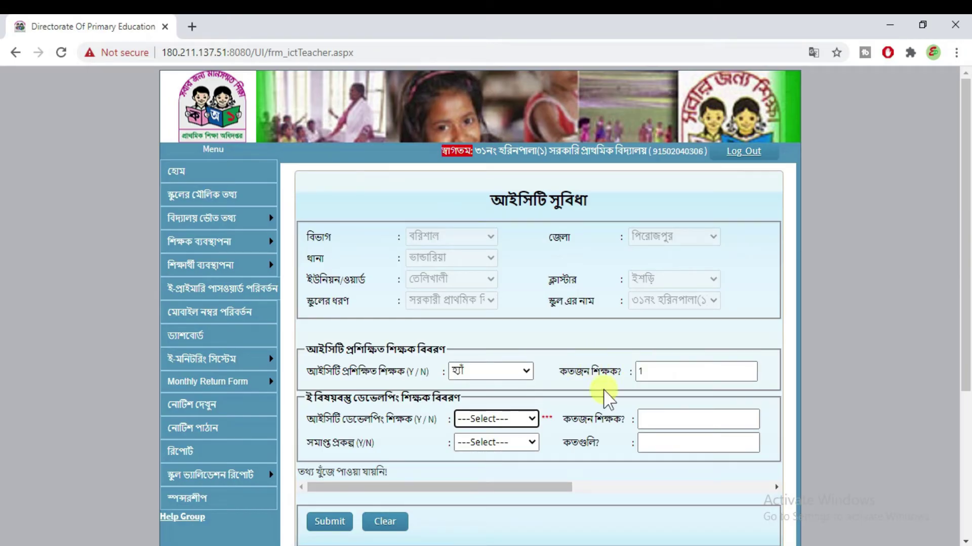
{"action": "left_click", "coordinate": [337, 524]}
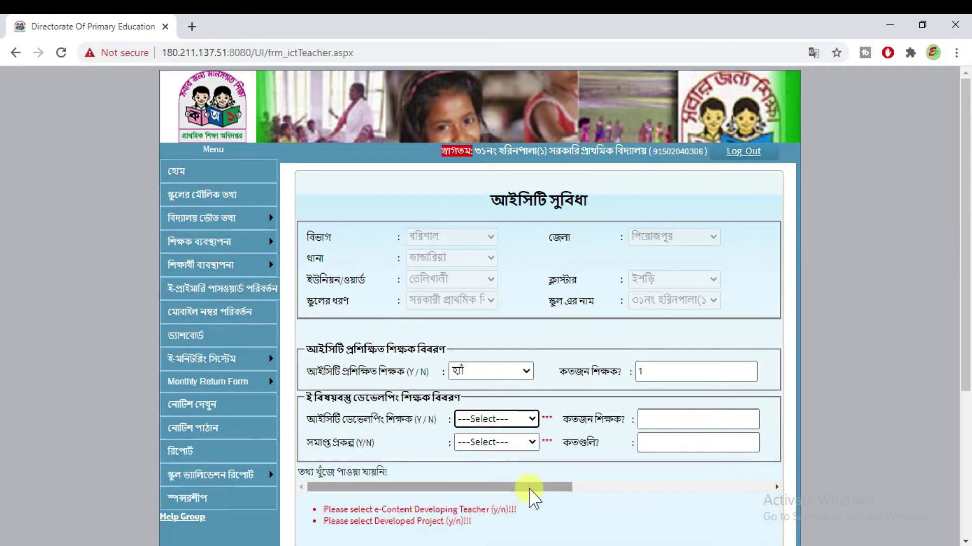
Set আইসিটি ডেভেলপিং শিক্ষক and সমাপ্ত প্রকল্প both to না with a count of 0 each, and submit the form
{"action": "left_click", "coordinate": [483, 420]}
{"action": "left_click", "coordinate": [466, 462]}
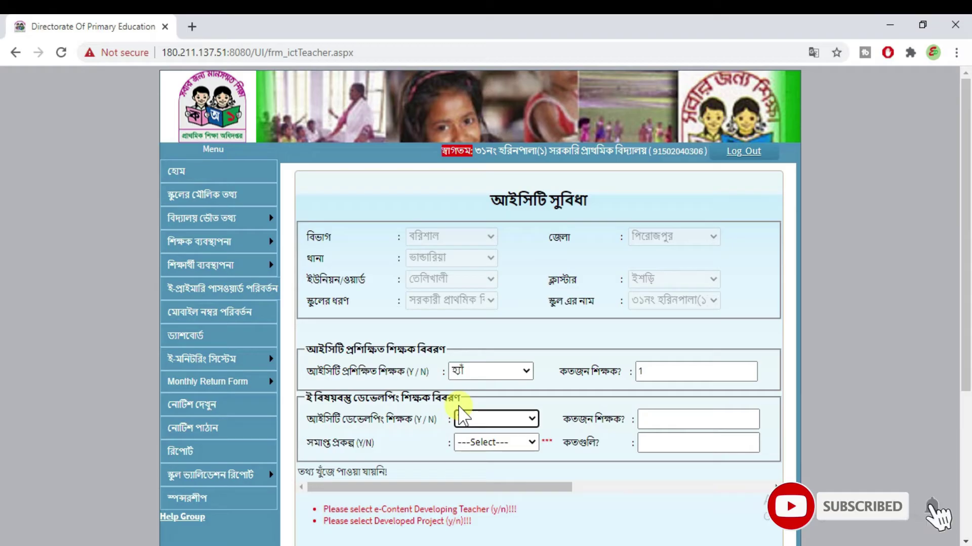
{"action": "left_click", "coordinate": [667, 420]}
{"action": "type", "text": "0"}
{"action": "left_click", "coordinate": [493, 442]}
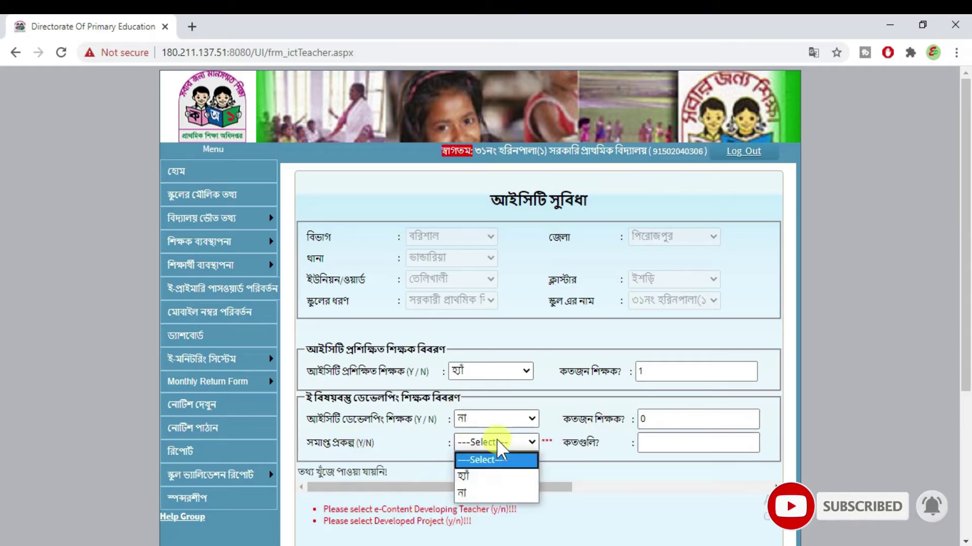
{"action": "left_click", "coordinate": [482, 493]}
{"action": "left_click", "coordinate": [683, 445]}
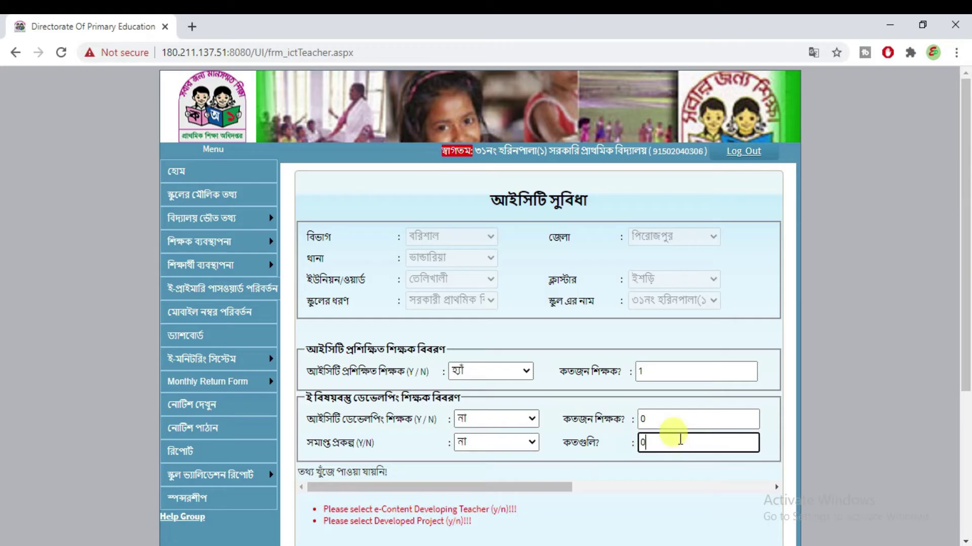
{"action": "scroll", "coordinate": [358, 416], "scroll_direction": "down", "scroll_amount": 3}
{"action": "left_click", "coordinate": [330, 416]}
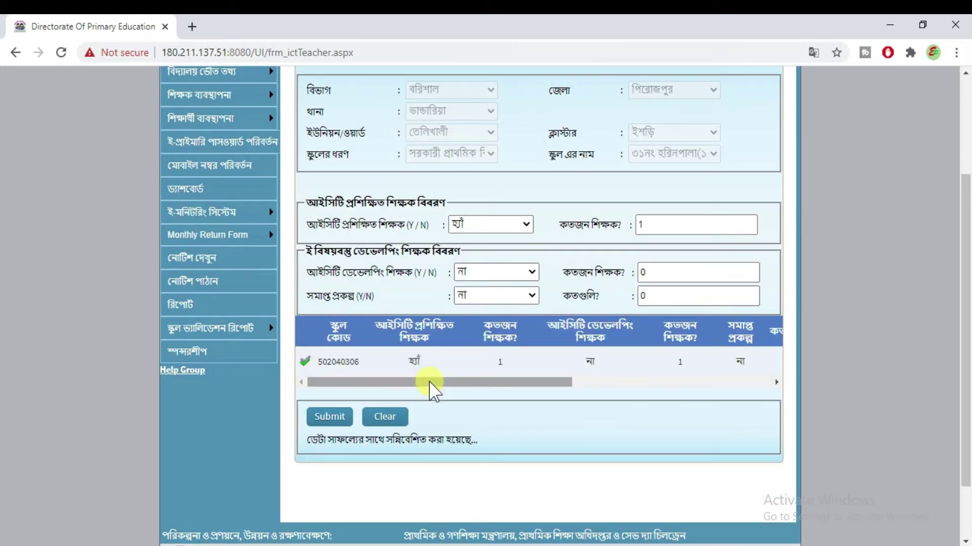
Open the অন্যান্য সুবিধা form, load the school's record, set সীমানার ধরণ to প্রাচীর নাই and update it
{"action": "scroll", "coordinate": [429, 387], "scroll_direction": "up", "scroll_amount": 3}
{"action": "mouse_move", "coordinate": [253, 218]}
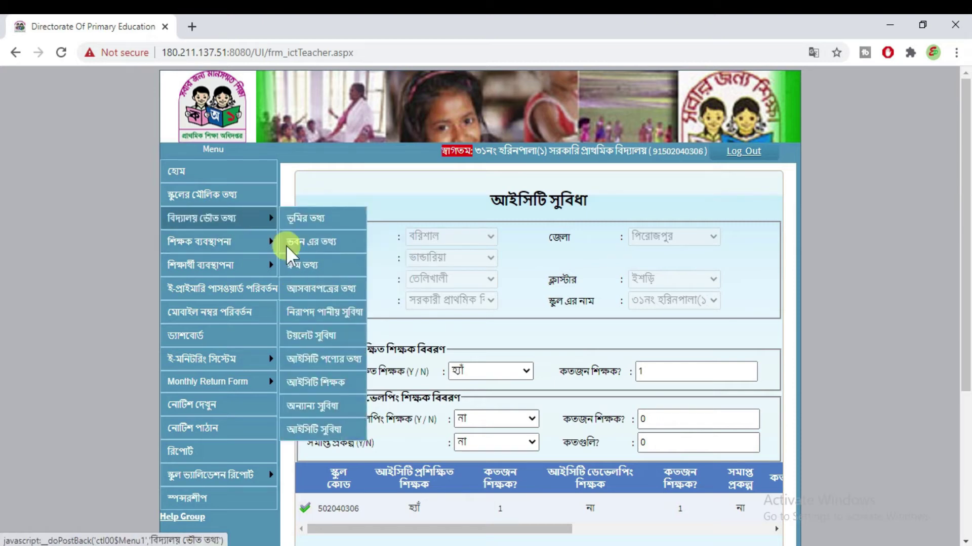
{"action": "left_click", "coordinate": [313, 405]}
{"action": "scroll", "coordinate": [315, 263], "scroll_direction": "down", "scroll_amount": 3}
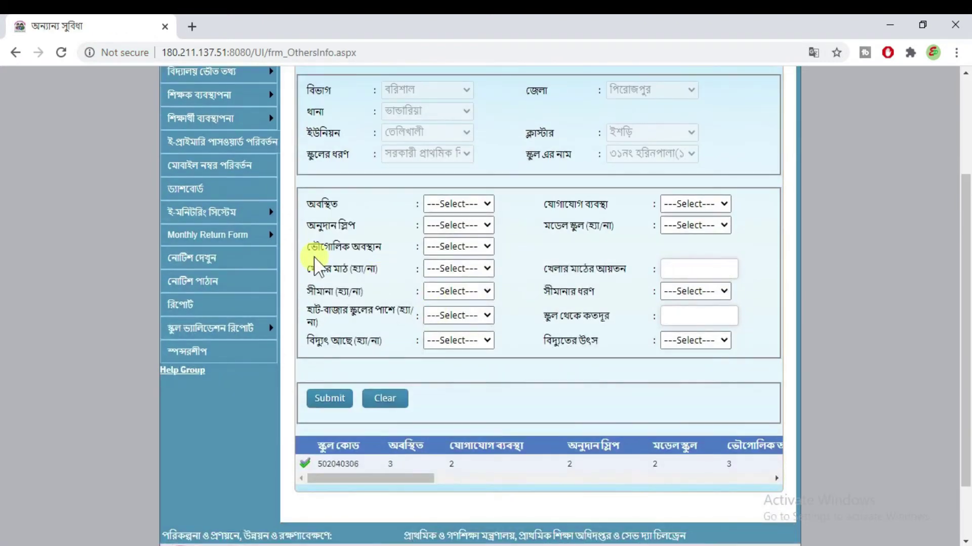
{"action": "key", "text": "alt+Down"}
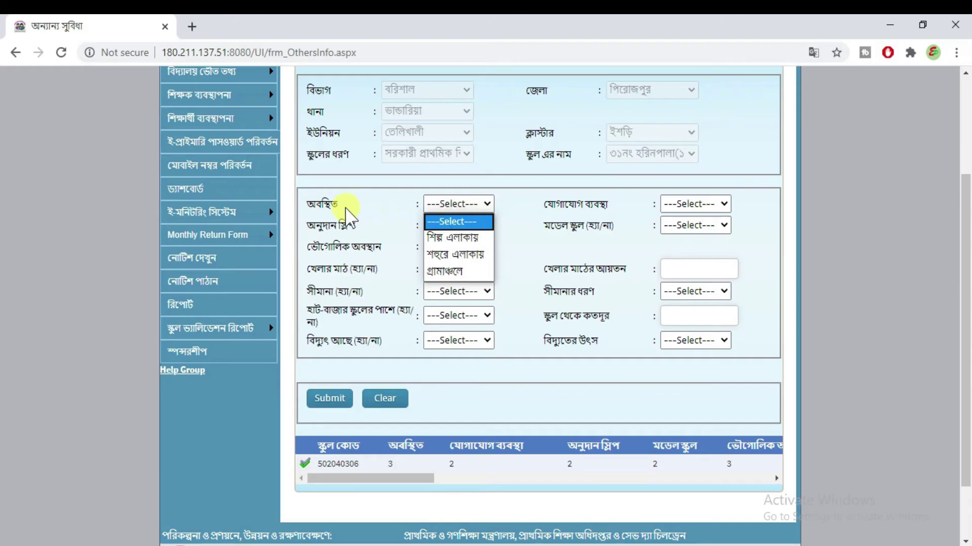
{"action": "left_click", "coordinate": [348, 215]}
{"action": "left_click", "coordinate": [458, 225]}
{"action": "left_click", "coordinate": [485, 244]}
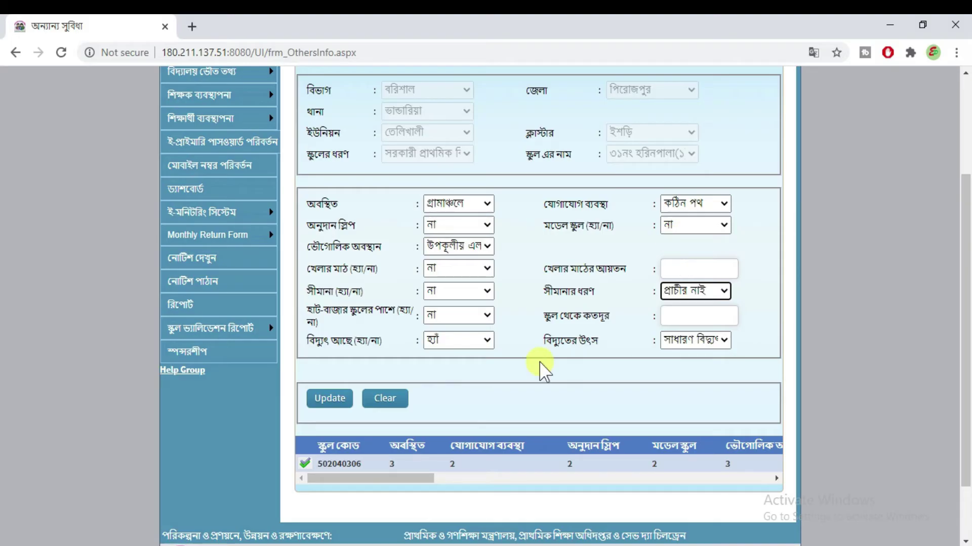
{"action": "left_click", "coordinate": [330, 399]}
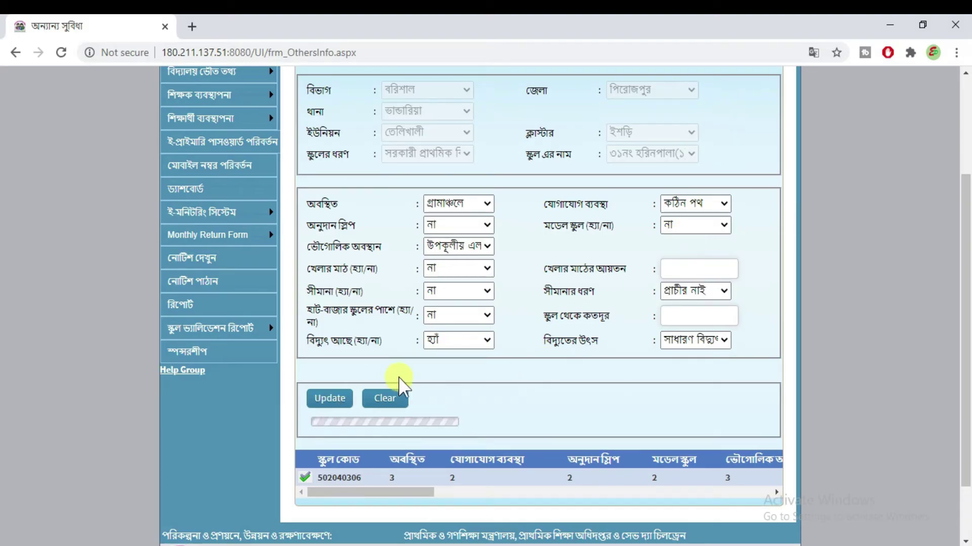
Reopen the আইসিটি সুবিধা form and review the saved ICT teacher record
{"action": "mouse_move", "coordinate": [250, 230]}
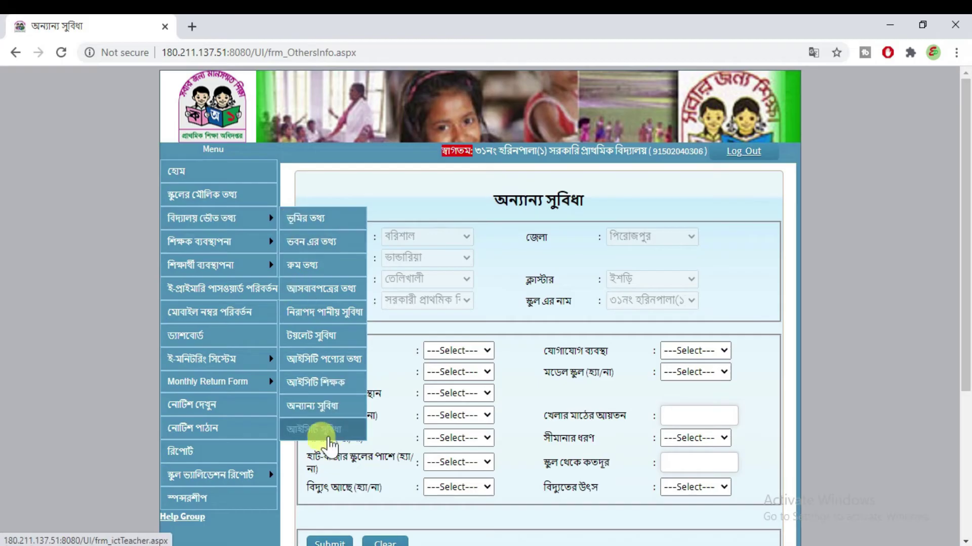
{"action": "left_click", "coordinate": [326, 432]}
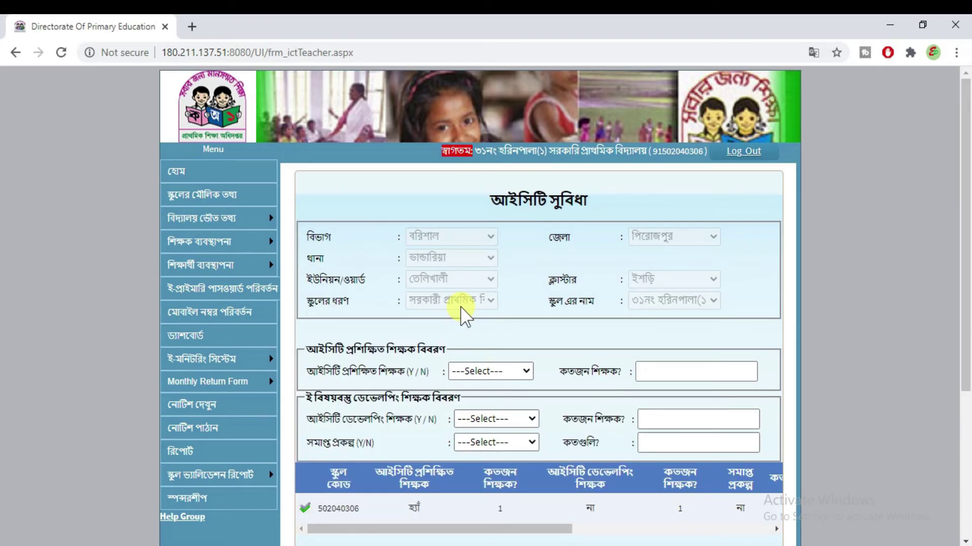
{"action": "scroll", "coordinate": [458, 317], "scroll_direction": "down", "scroll_amount": 3}
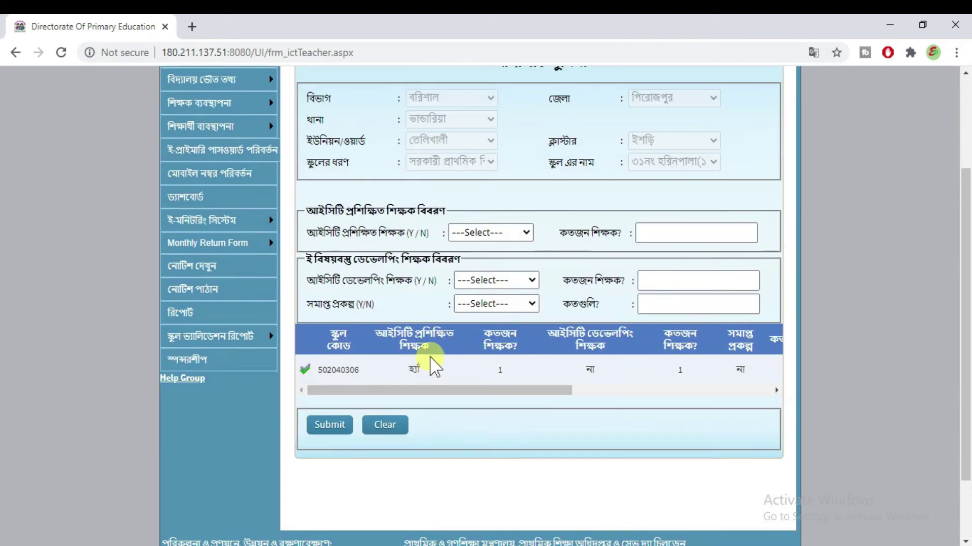
{"action": "scroll", "coordinate": [433, 364], "scroll_direction": "up", "scroll_amount": 3}
Open the শ্রেণী ভিত্তিক ছাত্র-ছাত্রীর সংখ্যা form and choose the year 2020
{"action": "mouse_move", "coordinate": [210, 265]}
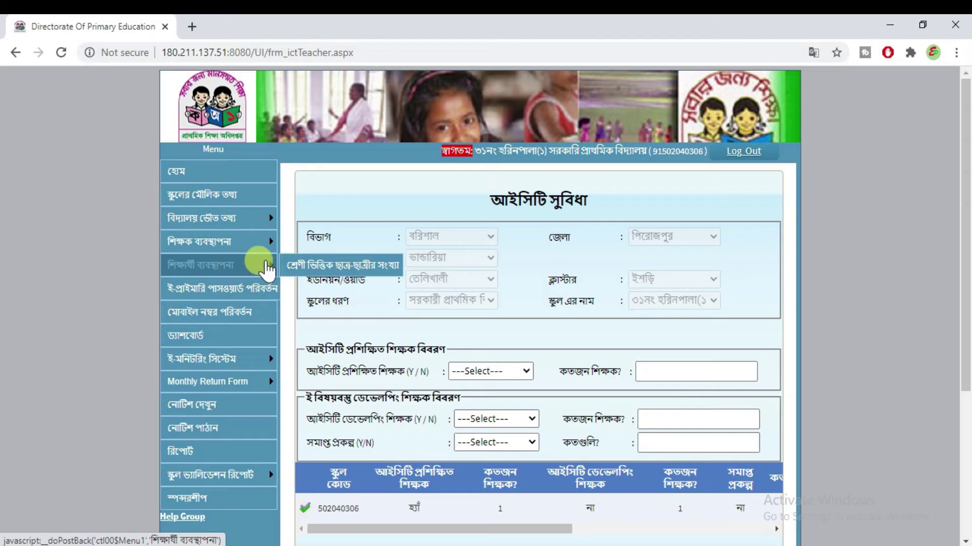
{"action": "left_click", "coordinate": [368, 264]}
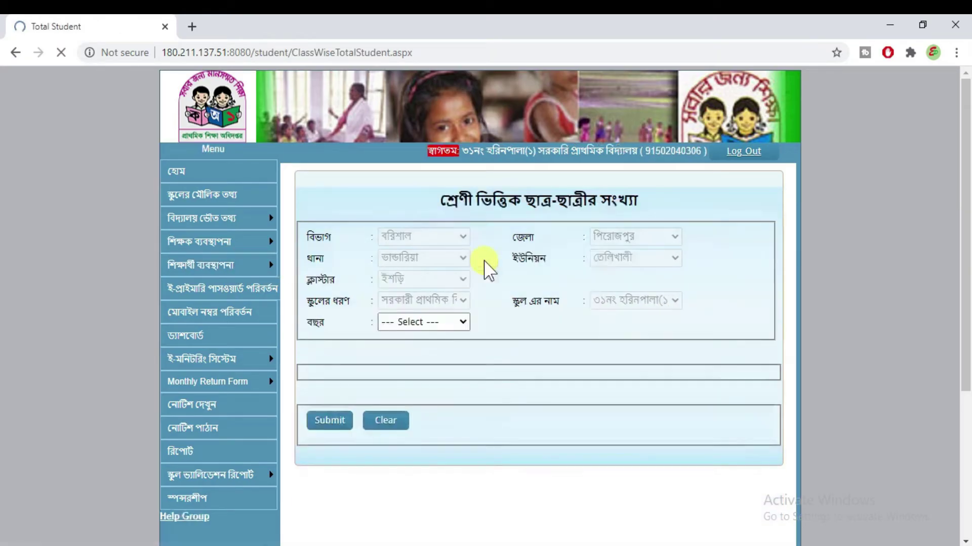
{"action": "left_click", "coordinate": [427, 323]}
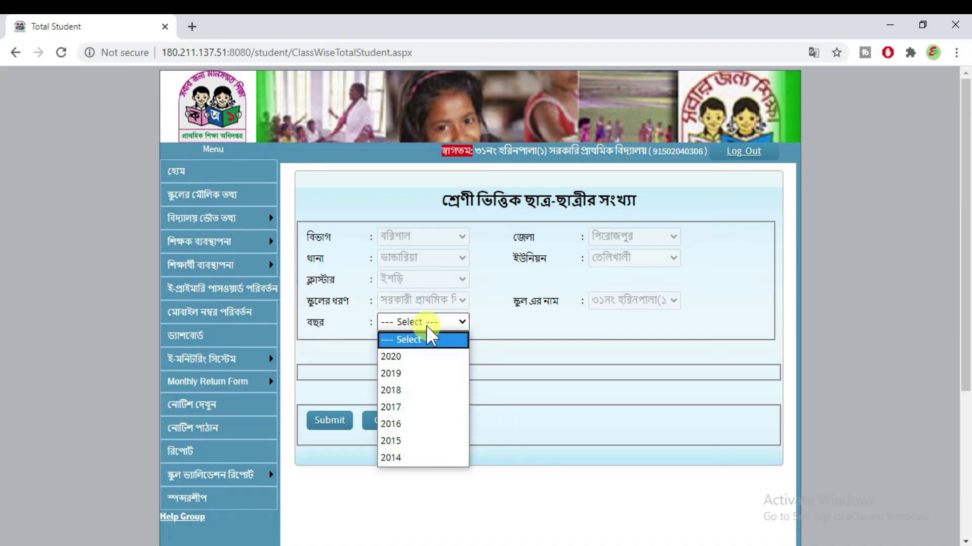
{"action": "left_click", "coordinate": [425, 357]}
{"action": "scroll", "coordinate": [323, 273], "scroll_direction": "down", "scroll_amount": 3}
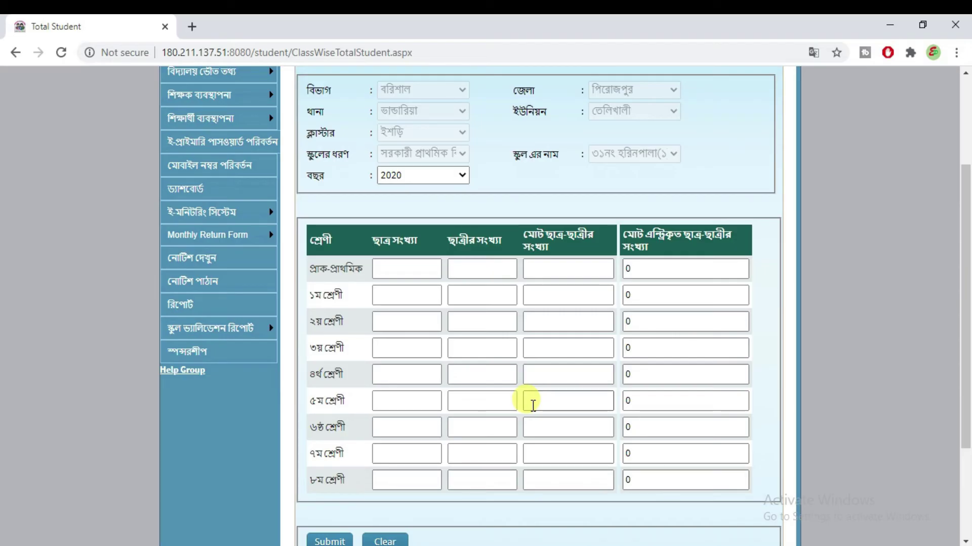
Enter 05 boys and 06 girls for প্রাক-প্রাথমিক, and 04 boys and 12 girls for ১ম শ্রেণী
{"action": "left_click", "coordinate": [410, 264]}
{"action": "type", "text": "05"}
{"action": "key", "text": "Tab"}
{"action": "type", "text": "06"}
{"action": "left_click", "coordinate": [646, 273]}
{"action": "left_click", "coordinate": [399, 296]}
{"action": "type", "text": "04"}
{"action": "key", "text": "Tab"}
{"action": "type", "text": "12"}
Enter 08 boys and 15 girls for ২য় শ্রেণী, and 12 boys and 09 girls for ৩য় শ্রেণী
{"action": "left_click", "coordinate": [390, 321]}
{"action": "type", "text": "08"}
{"action": "key", "text": "Tab"}
{"action": "type", "text": "15"}
{"action": "key", "text": "Tab"}
{"action": "key", "text": "Tab"}
{"action": "key", "text": "Tab"}
{"action": "type", "text": "1209"}
Enter 12 boys and 19 girls for ৪র্থ শ্রেণী, 05 boys and 26 girls for ৫ম শ্রেণী, and submit the student counts
{"action": "left_click", "coordinate": [414, 368]}
{"action": "type", "text": "12"}
{"action": "key", "text": "Tab"}
{"action": "type", "text": "19"}
{"action": "left_click", "coordinate": [397, 395]}
{"action": "type", "text": "05"}
{"action": "key", "text": "Tab"}
{"action": "type", "text": "26"}
{"action": "key", "text": "Tab"}
{"action": "key", "text": "Tab"}
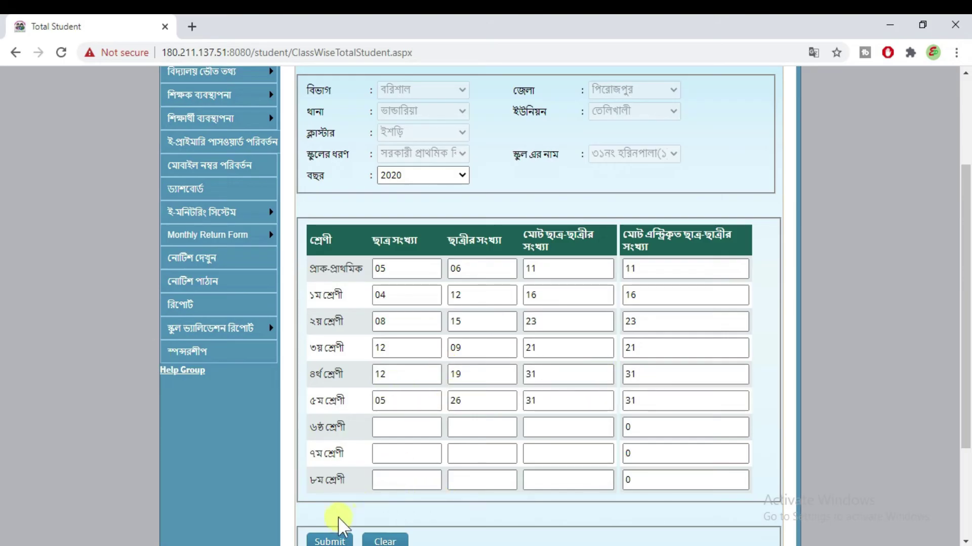
{"action": "left_click", "coordinate": [331, 541]}
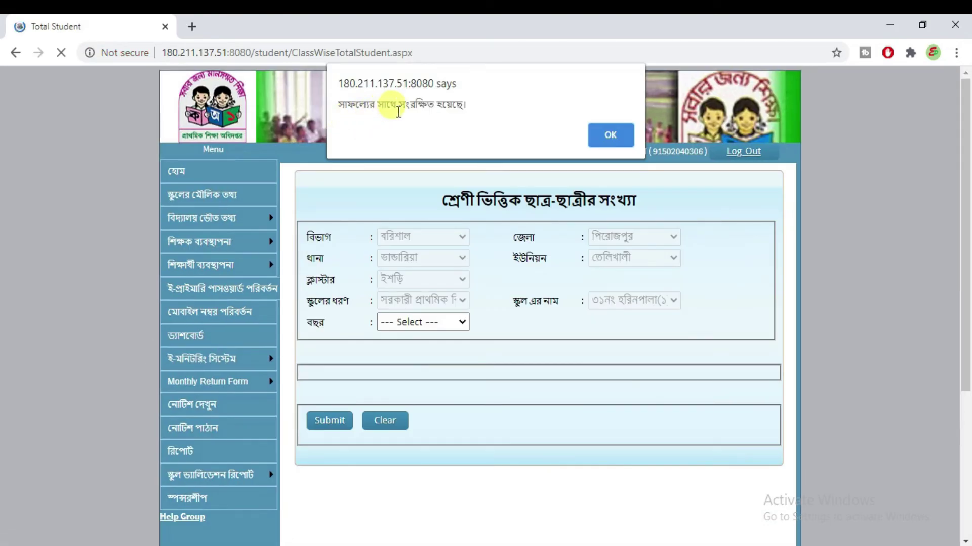
{"action": "left_click", "coordinate": [604, 135]}
Open the শিক্ষক/শিক্ষিকার তথ্য form, open the first listed teacher's profile for editing and review the personal and address details
{"action": "mouse_move", "coordinate": [253, 244]}
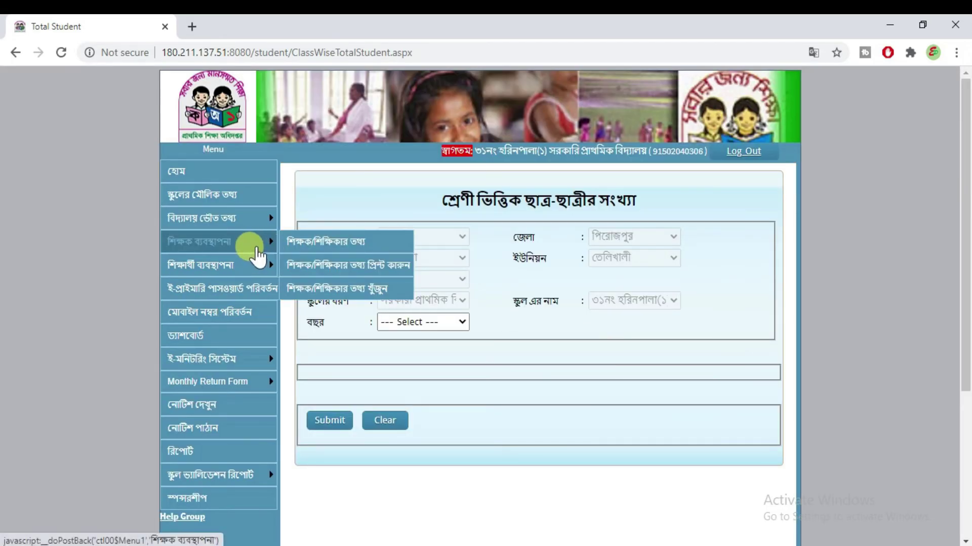
{"action": "left_click", "coordinate": [356, 244]}
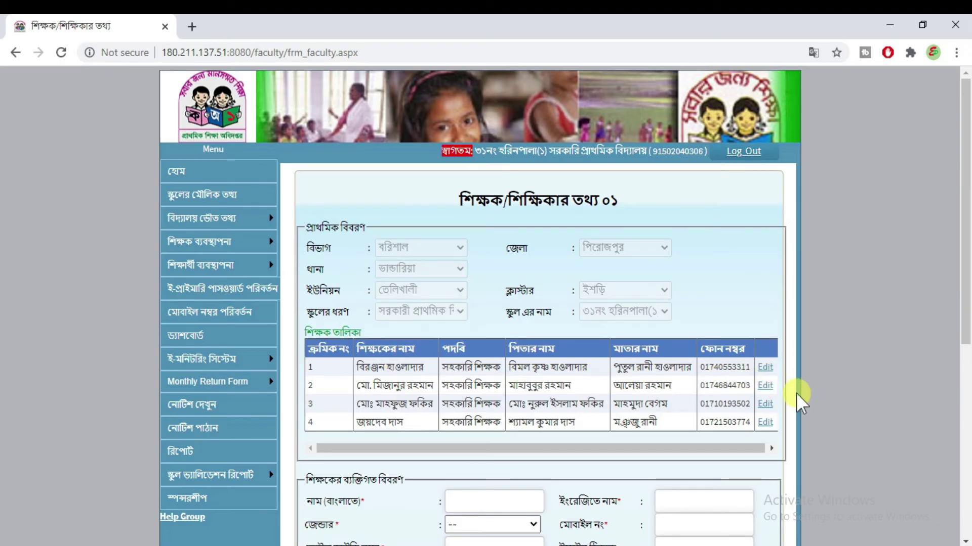
{"action": "left_click", "coordinate": [765, 374]}
{"action": "scroll", "coordinate": [542, 230], "scroll_direction": "down", "scroll_amount": 8}
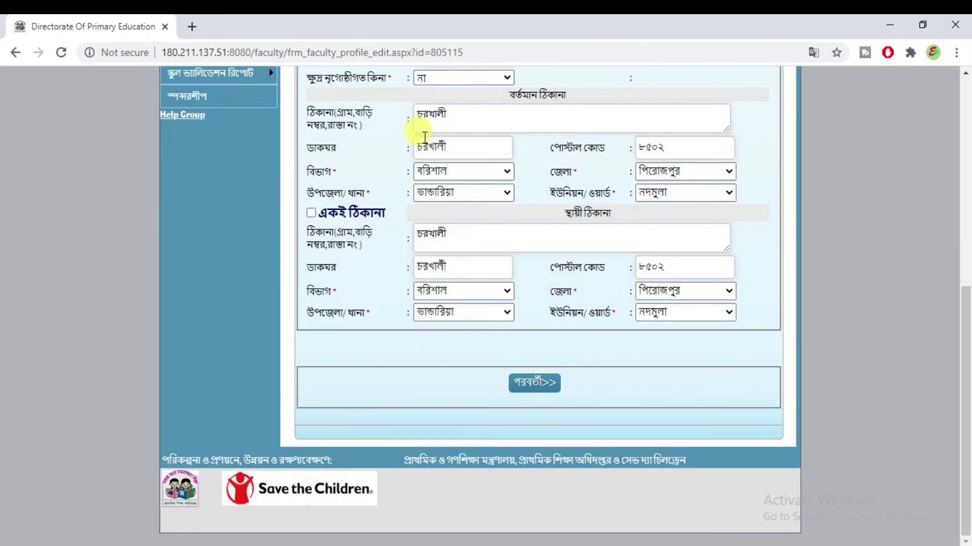
Continue to the teacher profile's second page, review the education, marital, training, children and photo sections, and submit the profile
{"action": "left_click", "coordinate": [533, 384]}
{"action": "scroll", "coordinate": [431, 276], "scroll_direction": "down", "scroll_amount": 3}
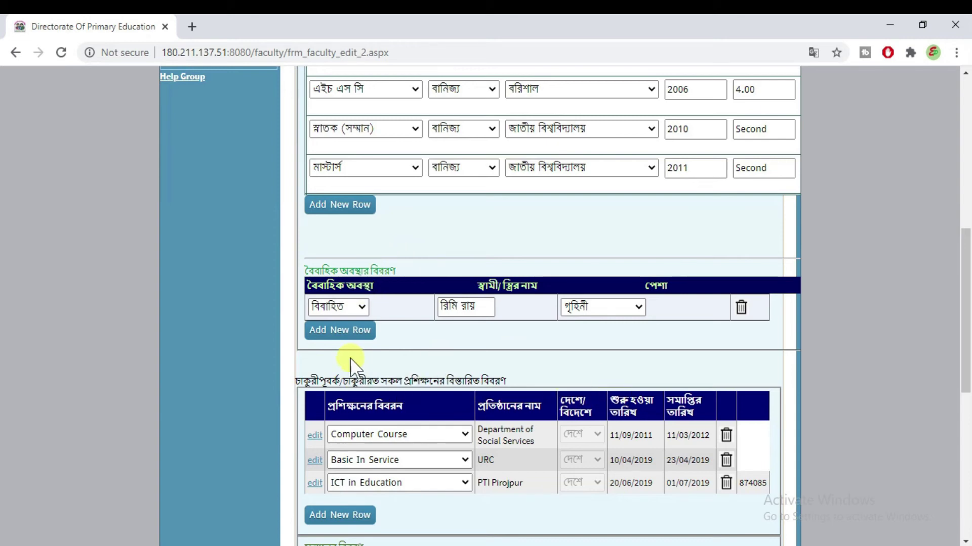
{"action": "scroll", "coordinate": [341, 419], "scroll_direction": "down", "scroll_amount": 3}
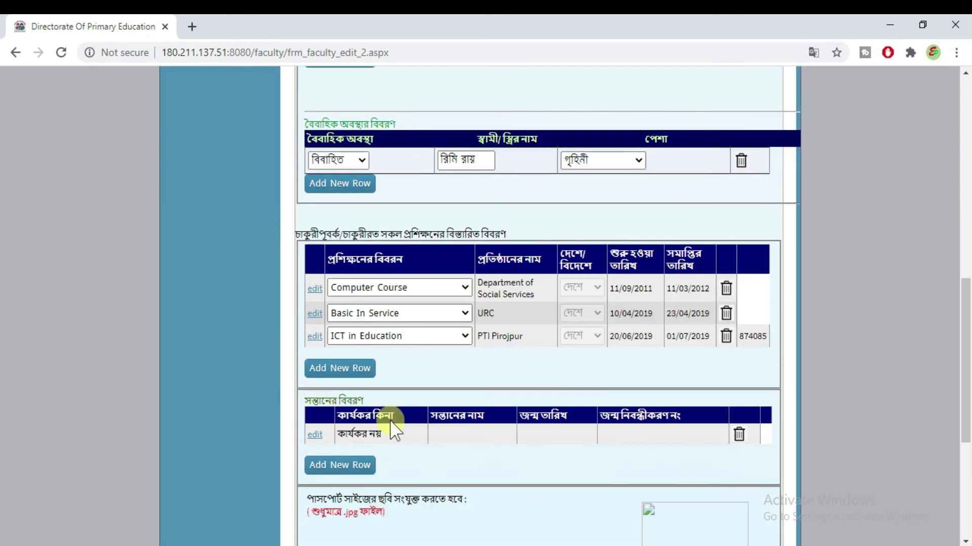
{"action": "scroll", "coordinate": [582, 430], "scroll_direction": "down", "scroll_amount": 1}
{"action": "scroll", "coordinate": [602, 430], "scroll_direction": "down", "scroll_amount": 2}
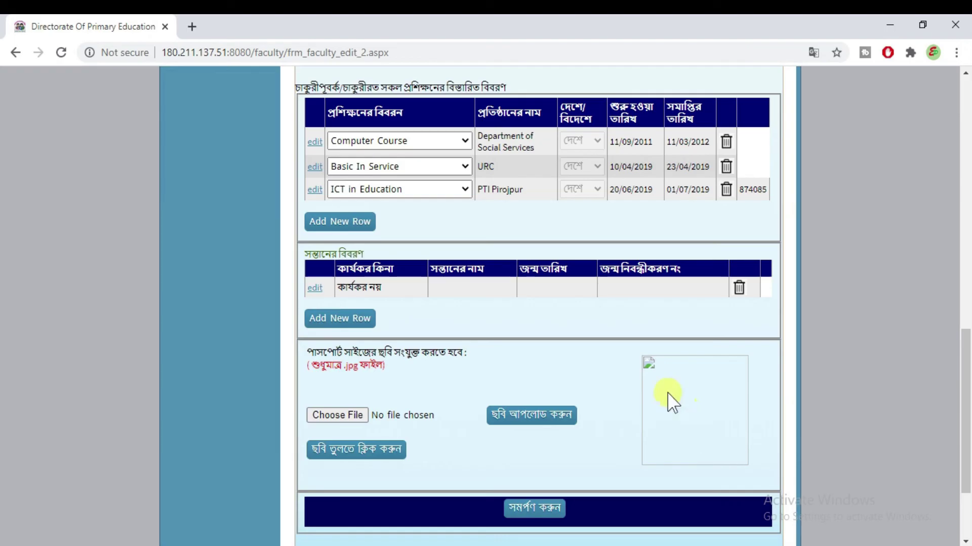
{"action": "scroll", "coordinate": [625, 406], "scroll_direction": "up", "scroll_amount": 12}
{"action": "scroll", "coordinate": [556, 389], "scroll_direction": "down", "scroll_amount": 12}
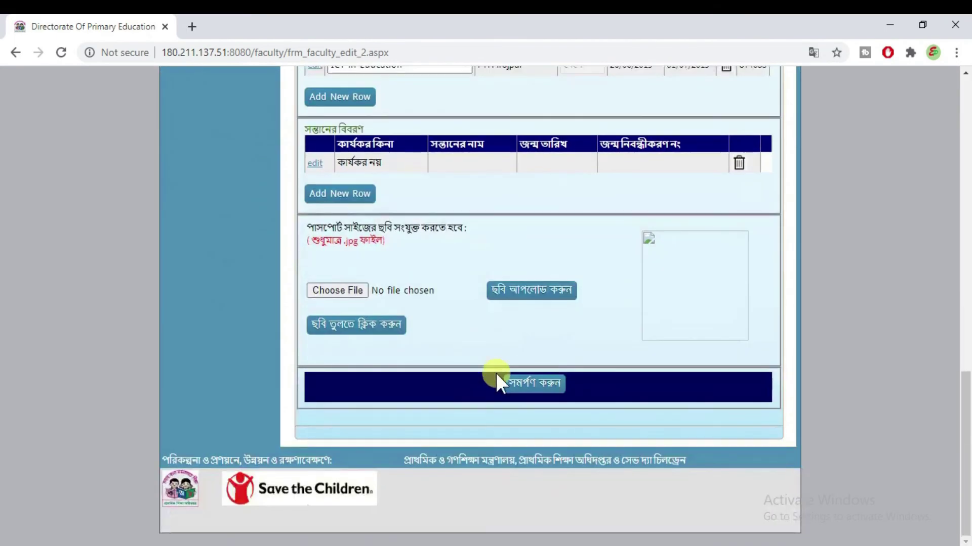
{"action": "left_click", "coordinate": [545, 395]}
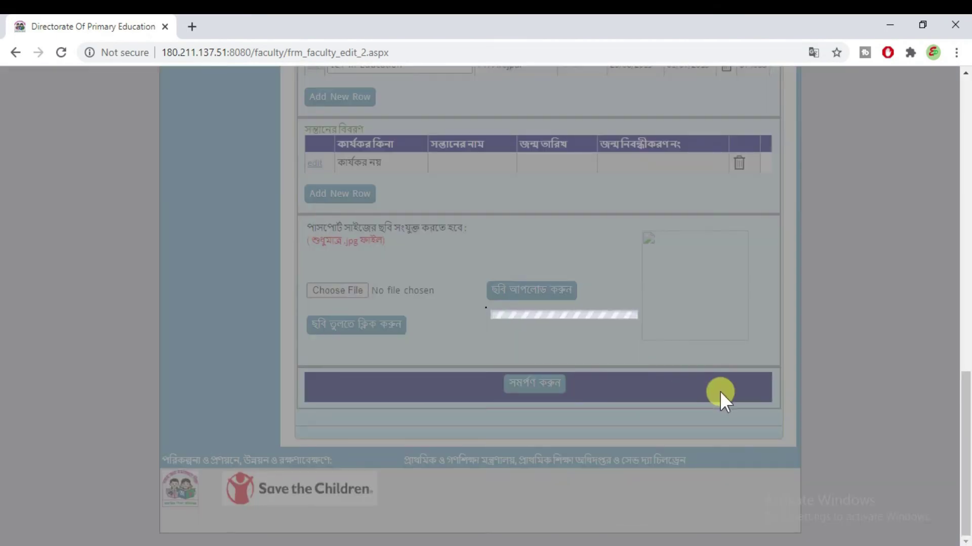
Review the submitted teacher's information sheet through to the education and training tables and return to the edit form
{"action": "scroll", "coordinate": [304, 387], "scroll_direction": "down", "scroll_amount": 9}
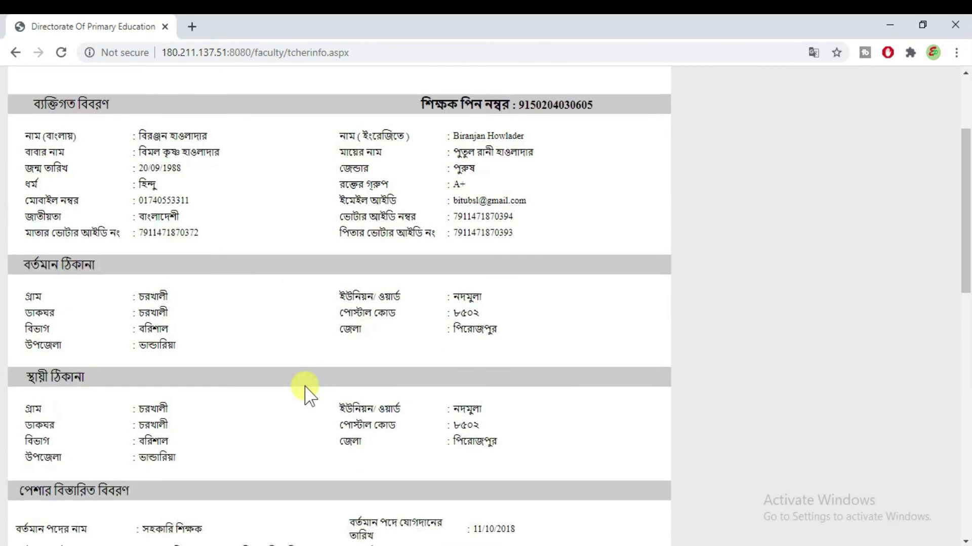
{"action": "scroll", "coordinate": [305, 386], "scroll_direction": "down", "scroll_amount": 8}
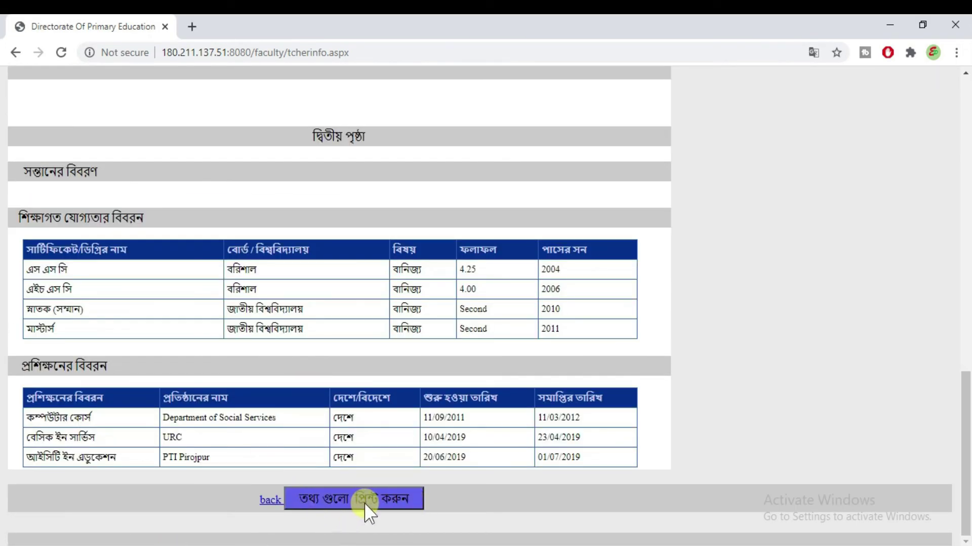
{"action": "left_click", "coordinate": [258, 500]}
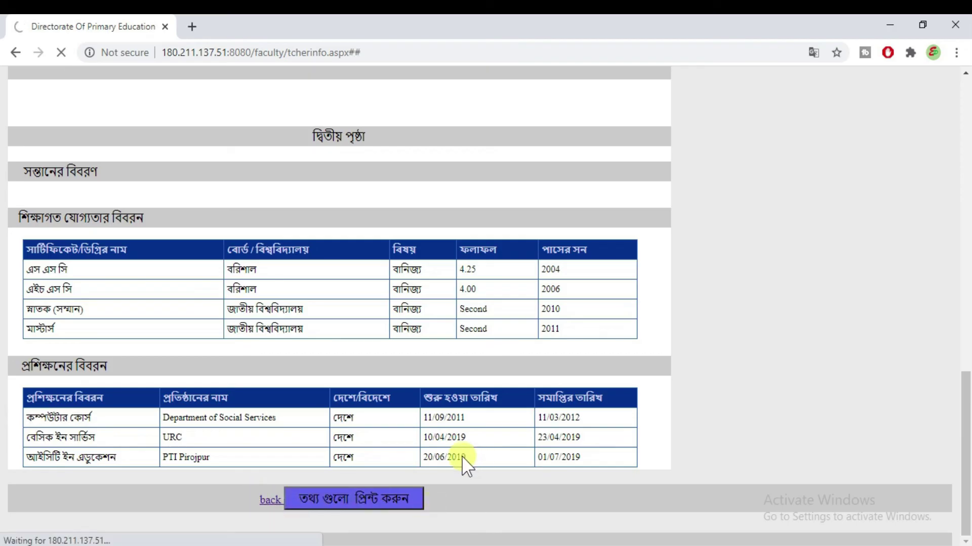
View the school's teacher print list, and open the শিক্ষক/শিক্ষিকার তথ্য খুঁজুন page to look over its search form
{"action": "mouse_move", "coordinate": [245, 246]}
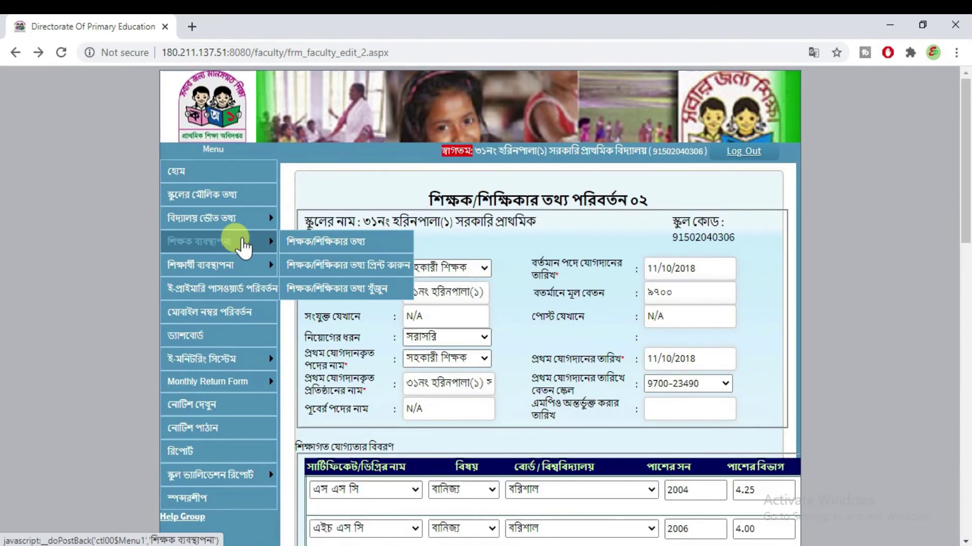
{"action": "left_click", "coordinate": [304, 251]}
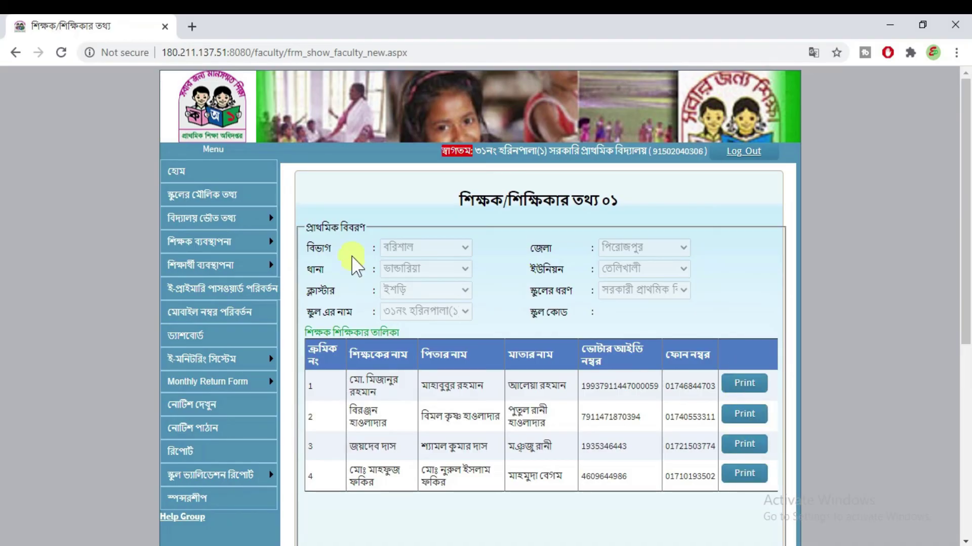
{"action": "mouse_move", "coordinate": [243, 242]}
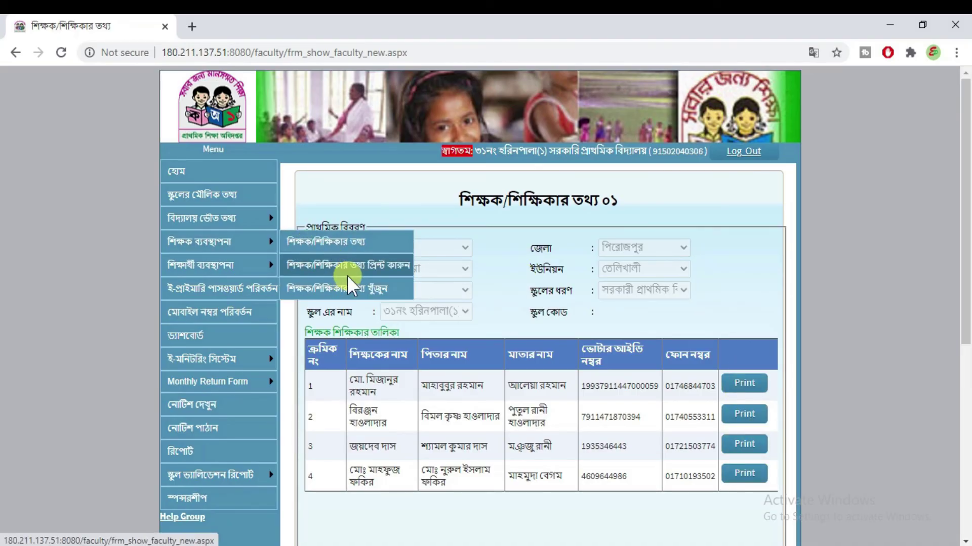
{"action": "left_click", "coordinate": [407, 290]}
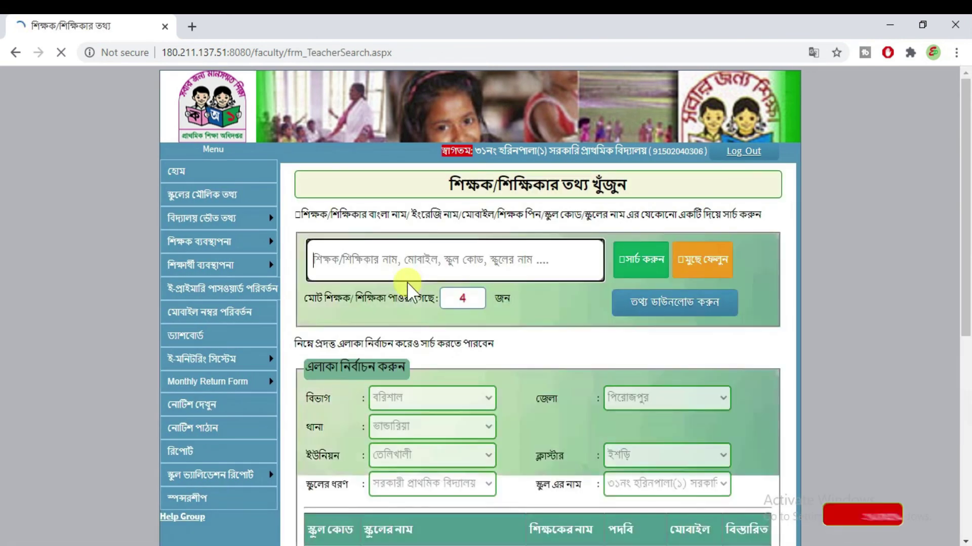
{"action": "scroll", "coordinate": [522, 376], "scroll_direction": "down", "scroll_amount": 3}
{"action": "scroll", "coordinate": [521, 375], "scroll_direction": "up", "scroll_amount": 3}
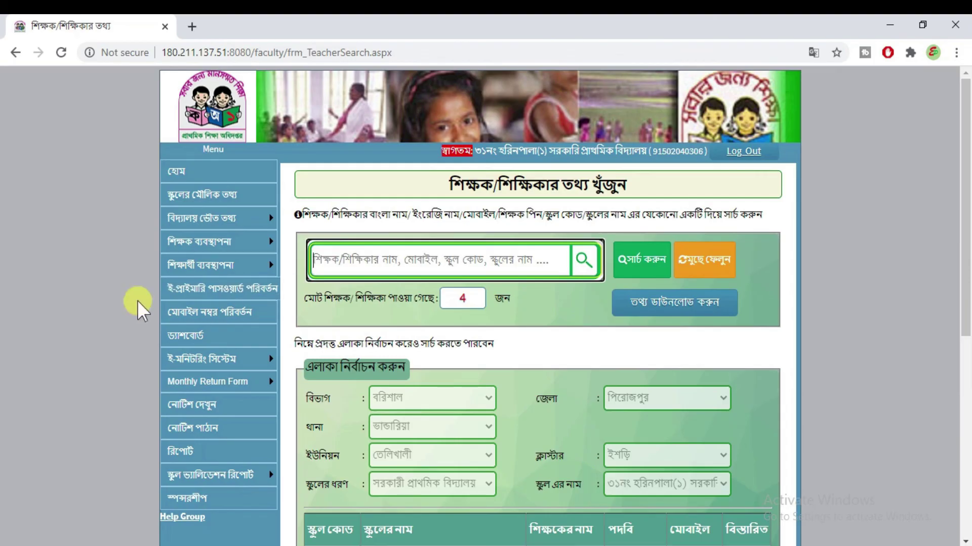
Open the মোবাইল নম্বর পরিবর্তন form for the school's user account
{"action": "left_click", "coordinate": [238, 316]}
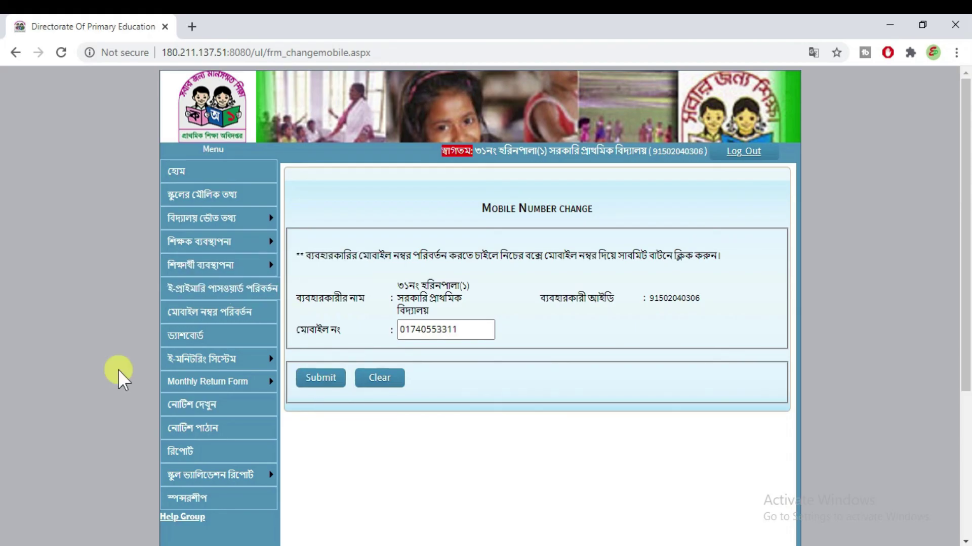
{"action": "mouse_move", "coordinate": [225, 360]}
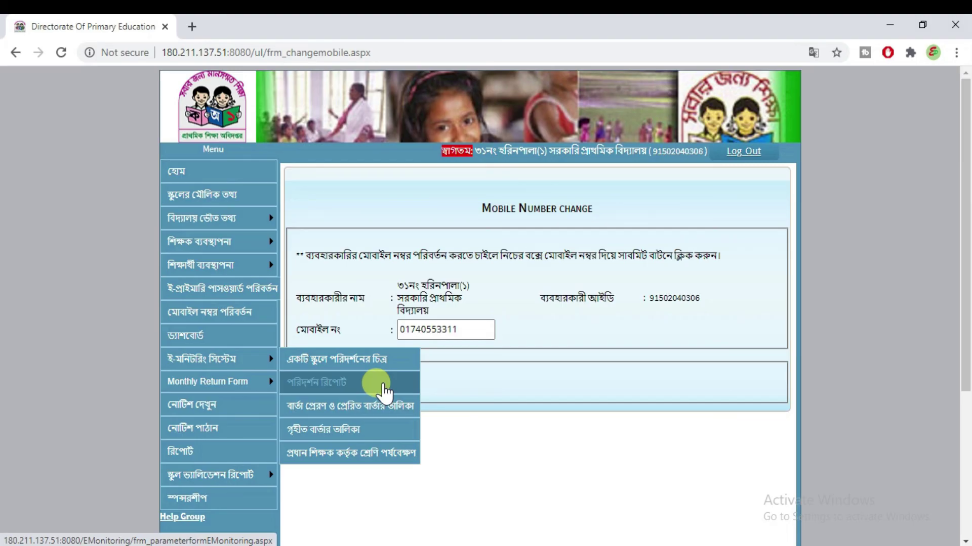
{"action": "mouse_move", "coordinate": [238, 392]}
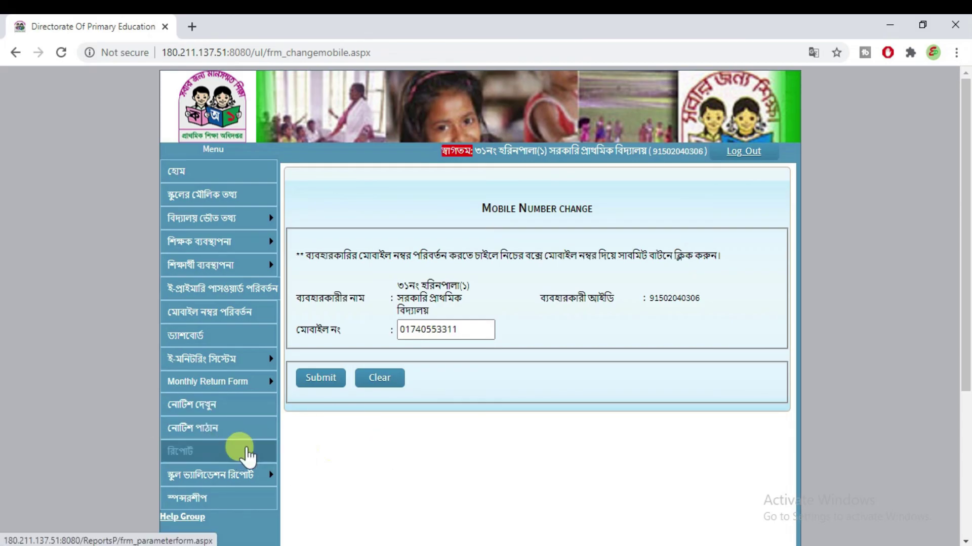
{"action": "mouse_move", "coordinate": [253, 484]}
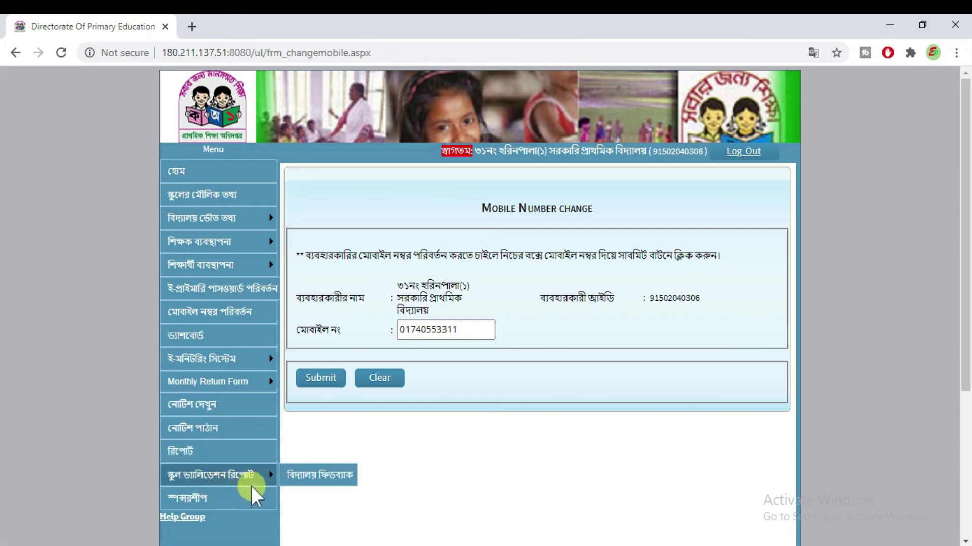